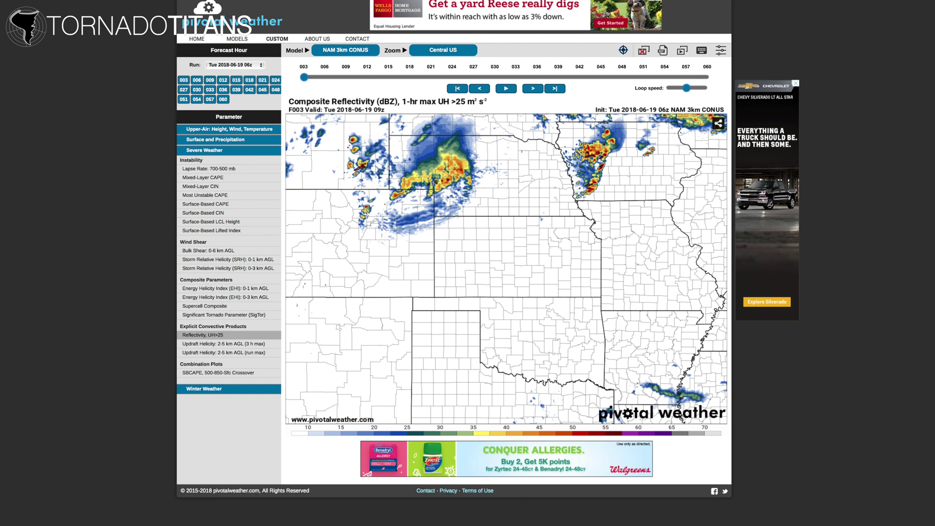
Step: Raise the volume and step the 06z reflectivity forecast ahead through hour 051 to hour 060
{"action": "key", "text": "XF86AudioRaiseVolume"}
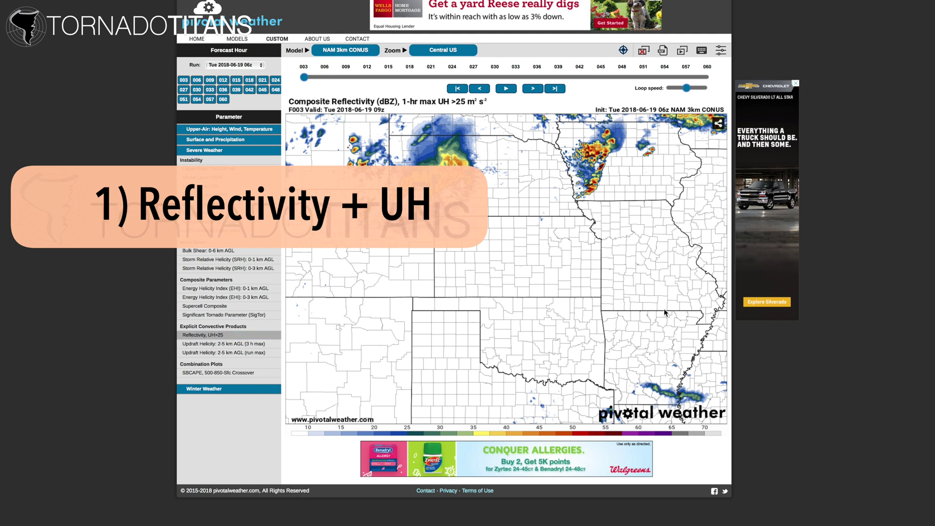
{"action": "key", "text": "Right"}
{"action": "key", "text": "Right"}
{"action": "key", "text": "Right"}
{"action": "key", "text": "Right"}
{"action": "key", "text": "Right"}
{"action": "key", "text": "Right"}
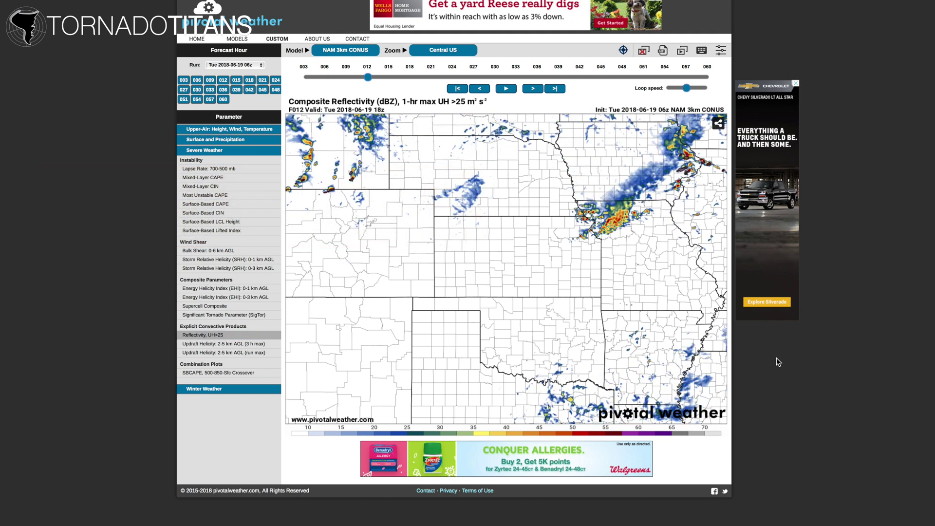
{"action": "key", "text": "Right"}
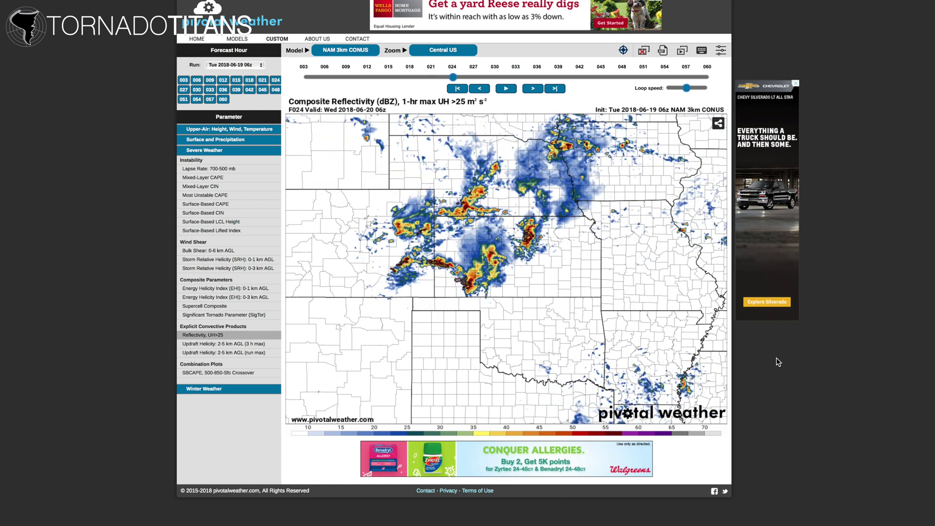
{"action": "key", "text": "Right"}
{"action": "key", "text": "Right"}
{"action": "key", "text": "Right"}
{"action": "key", "text": "Right"}
{"action": "key", "text": "Right"}
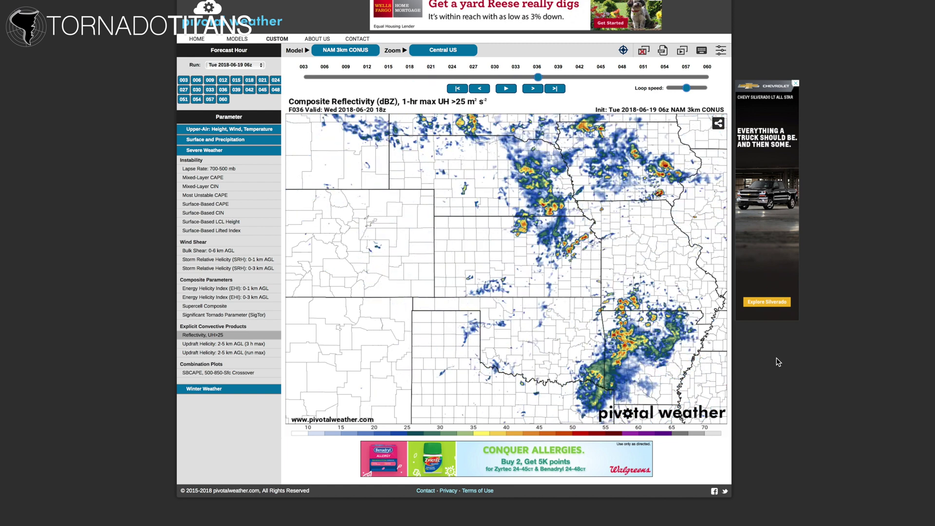
{"action": "key", "text": "Right"}
{"action": "key", "text": "Right"}
{"action": "key", "text": "Right"}
{"action": "key", "text": "Right"}
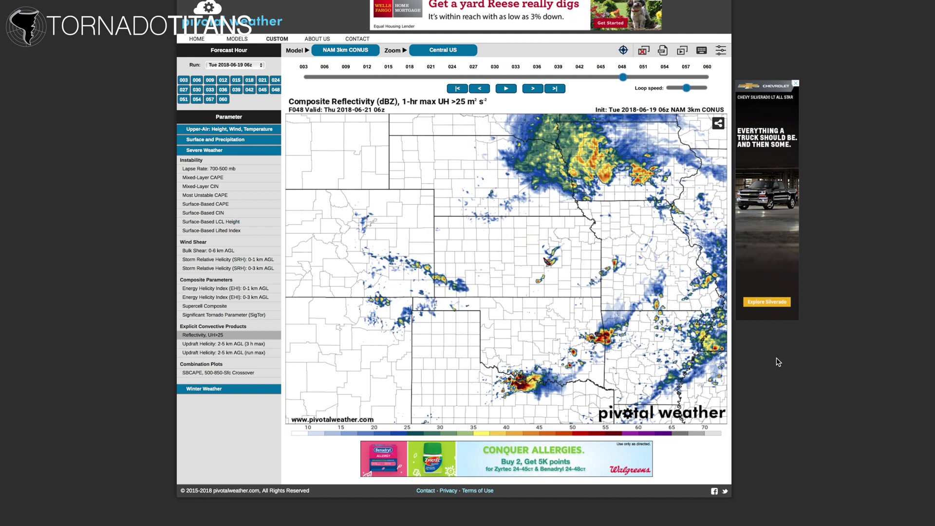
{"action": "key", "text": "Right"}
{"action": "key", "text": "Right"}
{"action": "key", "text": "Right"}
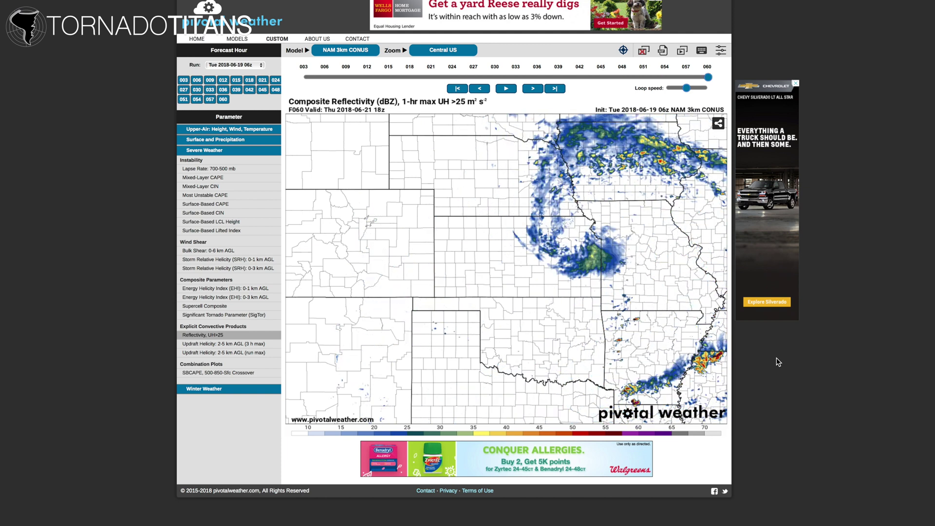
Step: Step back through hours 012–018, then return to the first forecast hour, 003
{"action": "key", "text": "Left"}
{"action": "key", "text": "Left"}
{"action": "key", "text": "Left"}
{"action": "key", "text": "Left"}
{"action": "key", "text": "Left"}
{"action": "key", "text": "Left"}
{"action": "key", "text": "Left"}
{"action": "key", "text": "Left"}
{"action": "key", "text": "Left"}
{"action": "key", "text": "Left"}
{"action": "key", "text": "Left"}
{"action": "key", "text": "Left"}
{"action": "key", "text": "Left"}
{"action": "key", "text": "Left"}
{"action": "key", "text": "Left"}
{"action": "key", "text": "Left"}
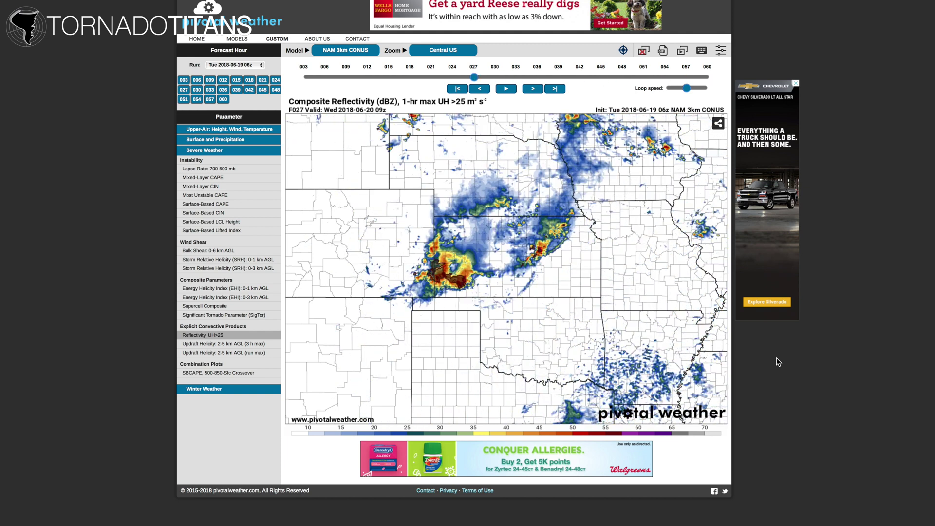
{"action": "key", "text": "Left"}
{"action": "key", "text": "Left"}
{"action": "key", "text": "Right"}
{"action": "key", "text": "Right"}
{"action": "key", "text": "Right"}
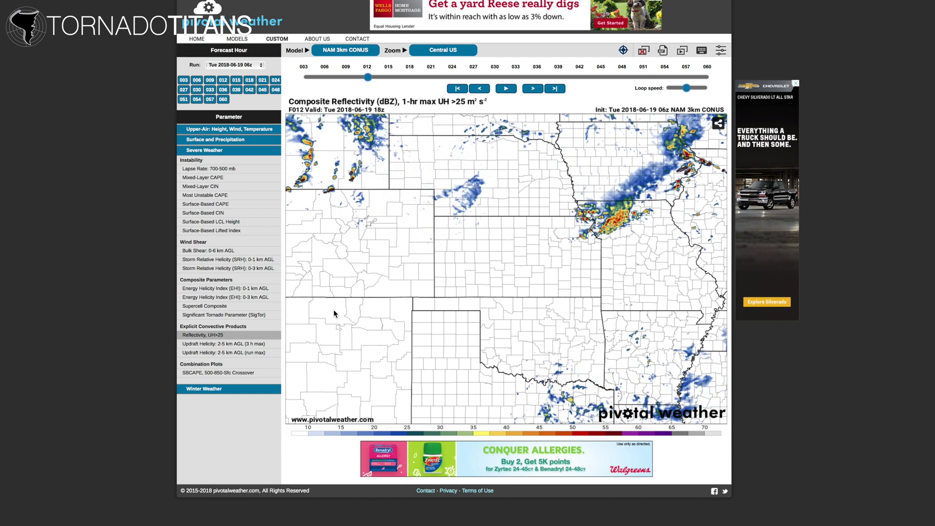
{"action": "key", "text": "Right"}
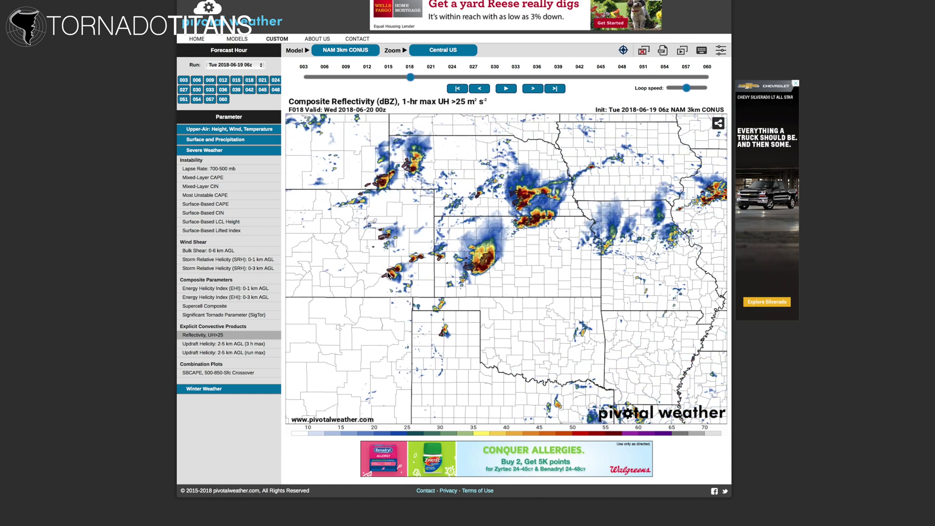
{"action": "key", "text": "Home"}
{"action": "left_click", "coordinate": [229, 65]}
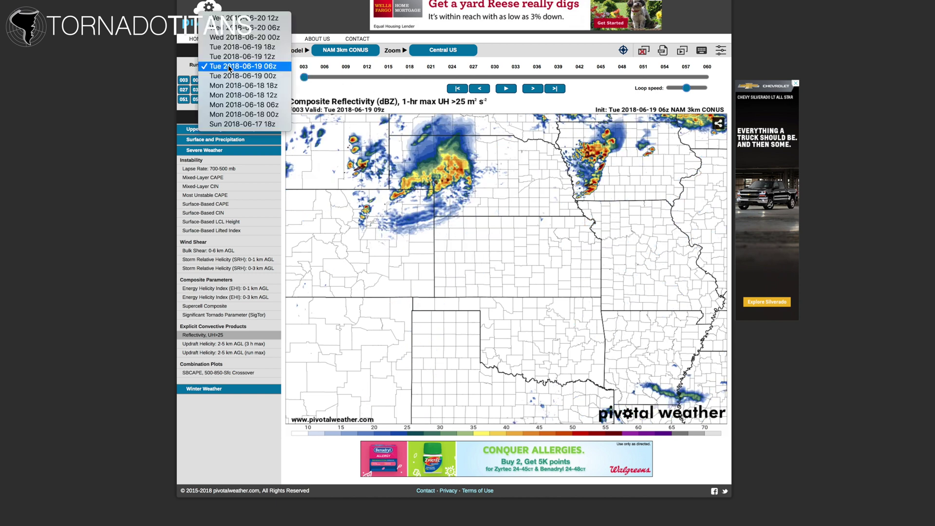
{"action": "left_click", "coordinate": [233, 57]}
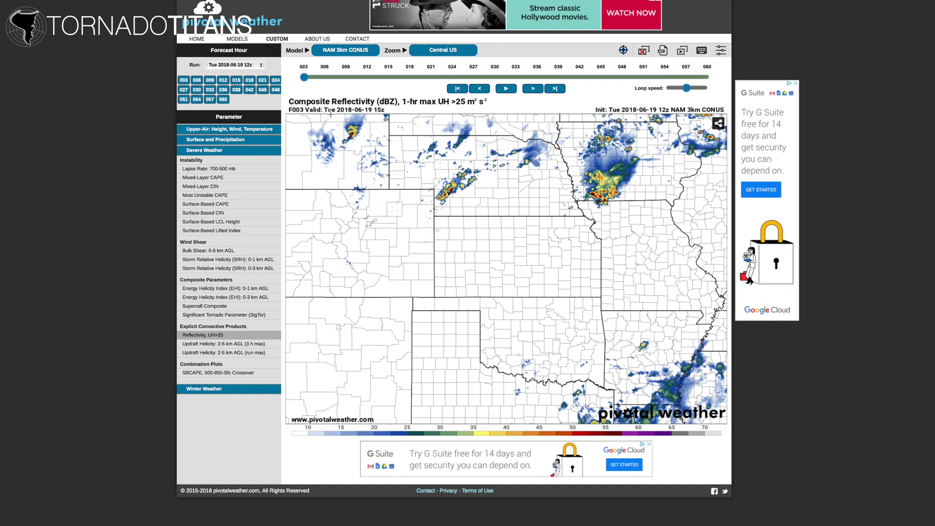
{"action": "key", "text": "Right"}
{"action": "key", "text": "Right"}
{"action": "key", "text": "Right"}
{"action": "key", "text": "Right"}
{"action": "key", "text": "Right"}
{"action": "key", "text": "Right"}
{"action": "key", "text": "Right"}
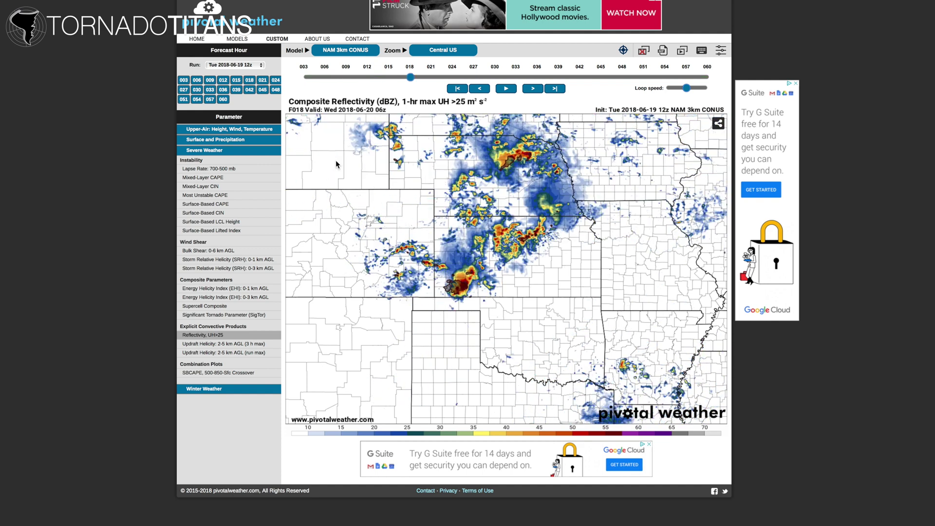
{"action": "key", "text": "Right"}
{"action": "key", "text": "Right"}
{"action": "key", "text": "Right"}
{"action": "key", "text": "Right"}
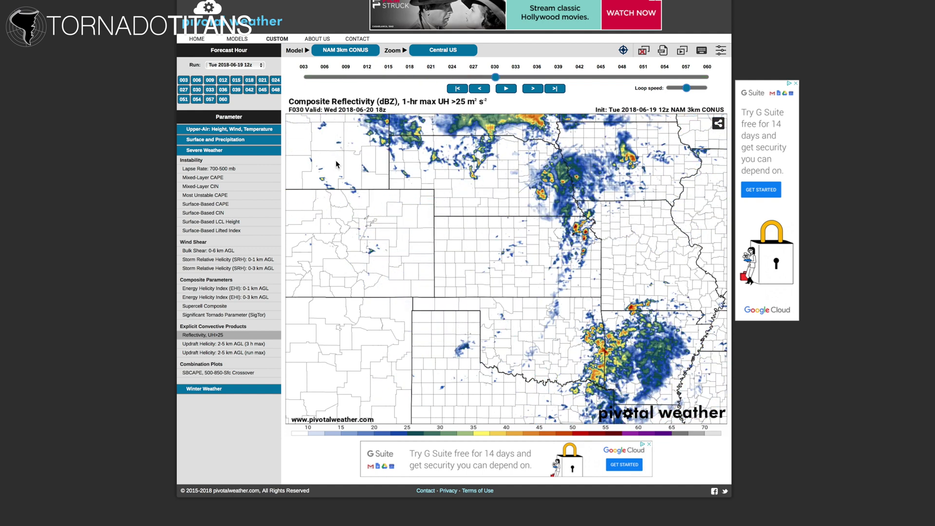
{"action": "key", "text": "Right"}
{"action": "key", "text": "Right"}
{"action": "key", "text": "Right"}
{"action": "key", "text": "Right"}
{"action": "key", "text": "Right"}
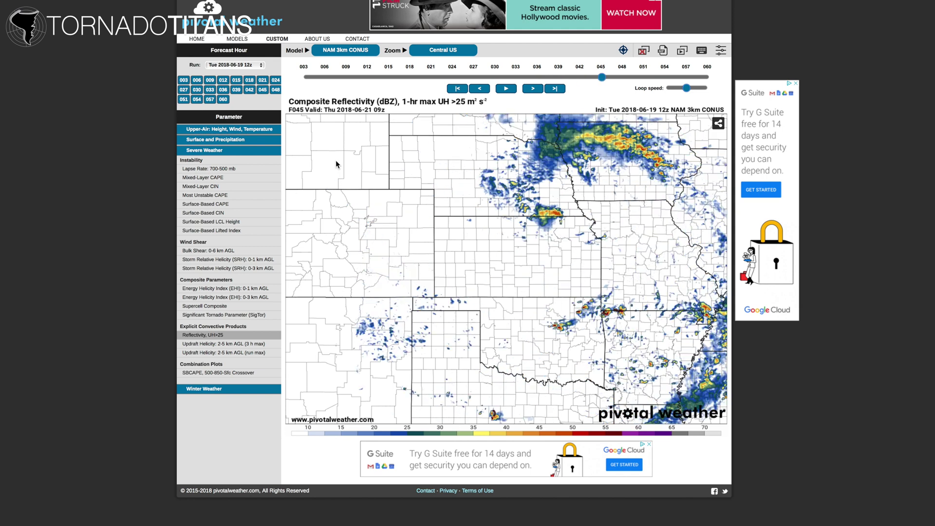
Step: Step the 12z forecast around hour 054, then settle on hour 012
{"action": "key", "text": "Right"}
{"action": "key", "text": "Left"}
{"action": "key", "text": "Right"}
{"action": "key", "text": "Left"}
{"action": "key", "text": "Right"}
{"action": "key", "text": "Right"}
{"action": "key", "text": "Right"}
{"action": "key", "text": "Right"}
{"action": "key", "text": "Right"}
{"action": "key", "text": "Right"}
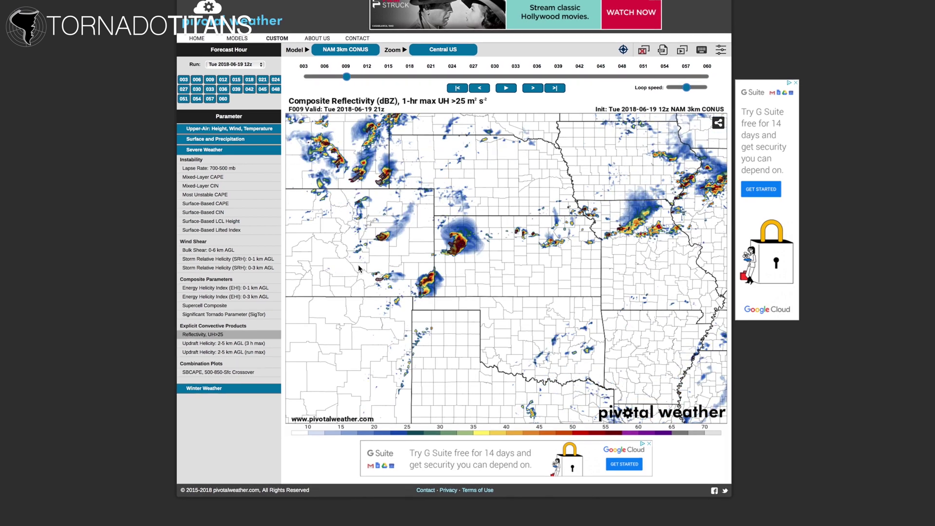
{"action": "key", "text": "Right"}
{"action": "key", "text": "Right"}
{"action": "key", "text": "Right"}
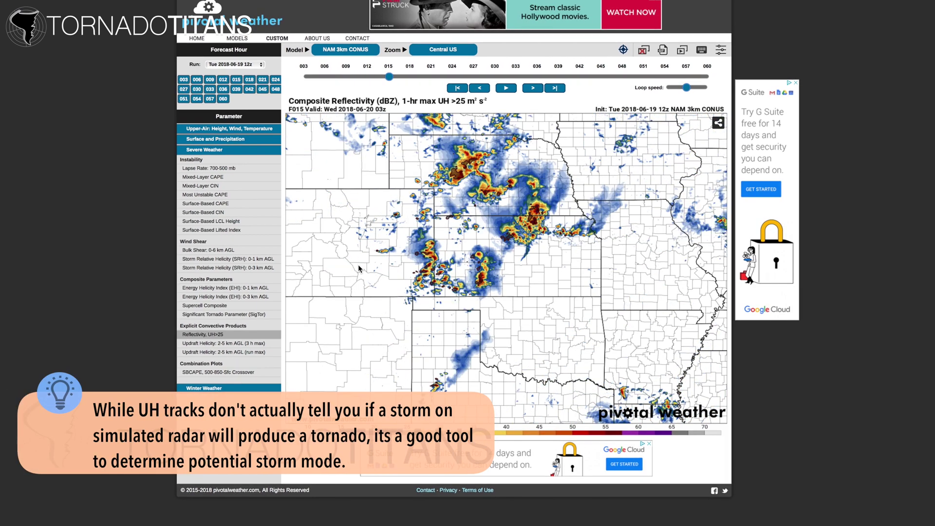
{"action": "key", "text": "Left"}
{"action": "key", "text": "Left"}
{"action": "key", "text": "Left"}
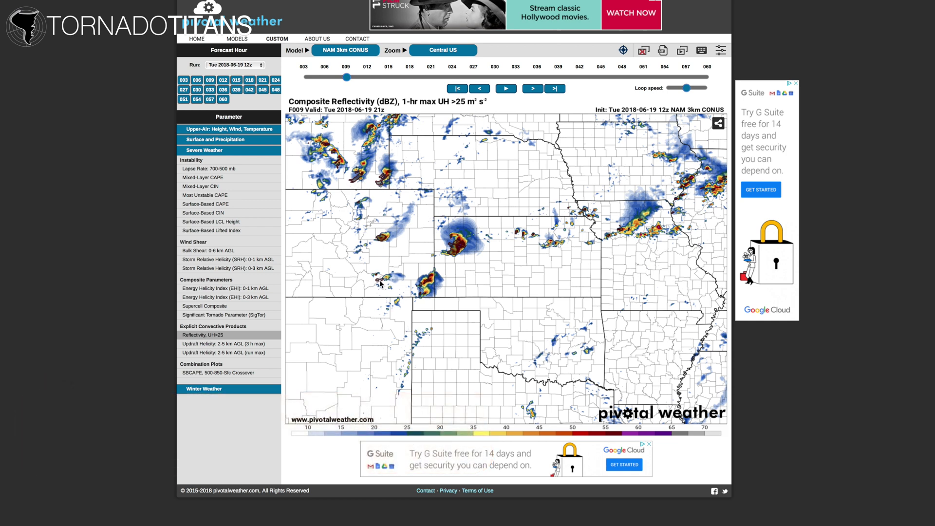
{"action": "key", "text": "Right"}
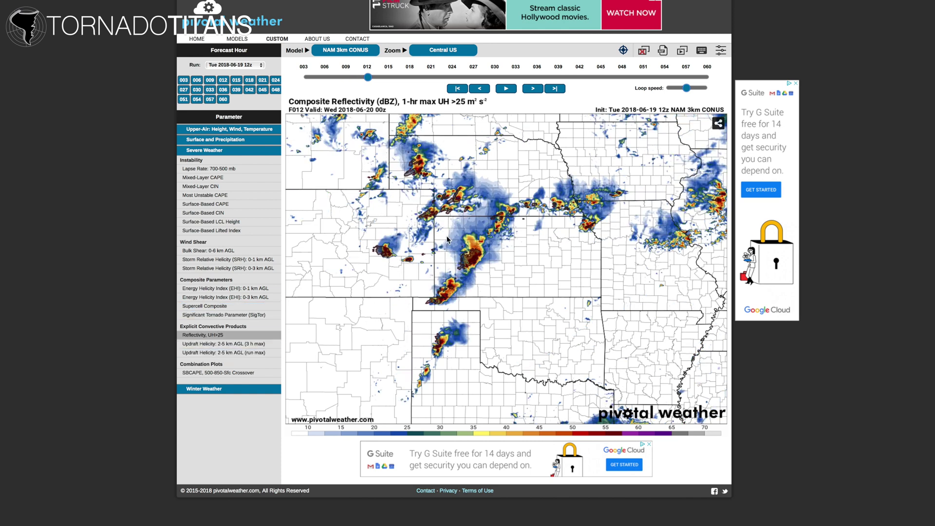
{"action": "left_click", "coordinate": [251, 352]}
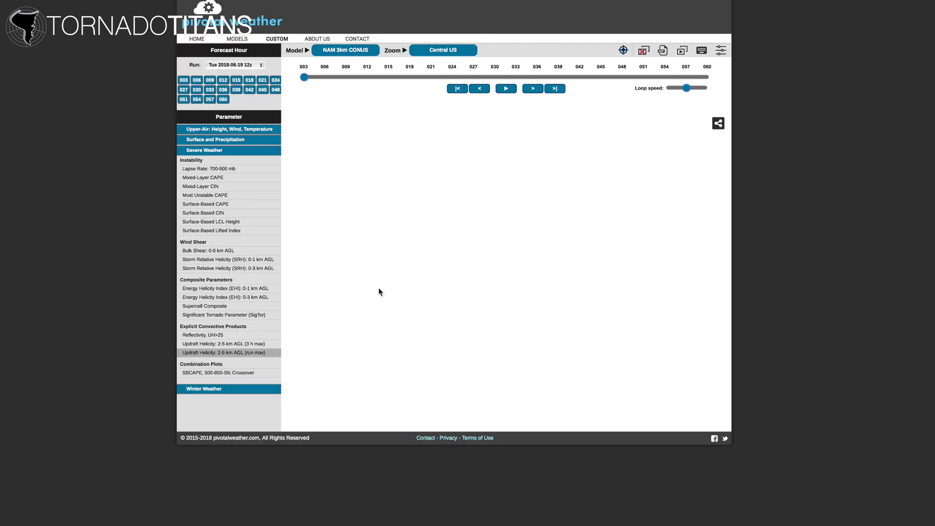
{"action": "key", "text": "Right"}
{"action": "key", "text": "Right"}
{"action": "key", "text": "Right"}
{"action": "key", "text": "Right"}
{"action": "key", "text": "Right"}
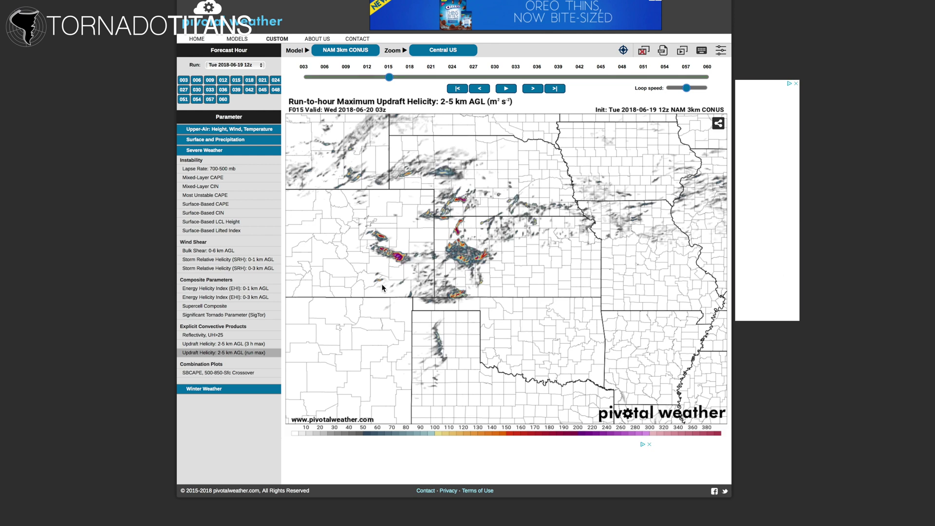
{"action": "key", "text": "Right"}
{"action": "key", "text": "Right"}
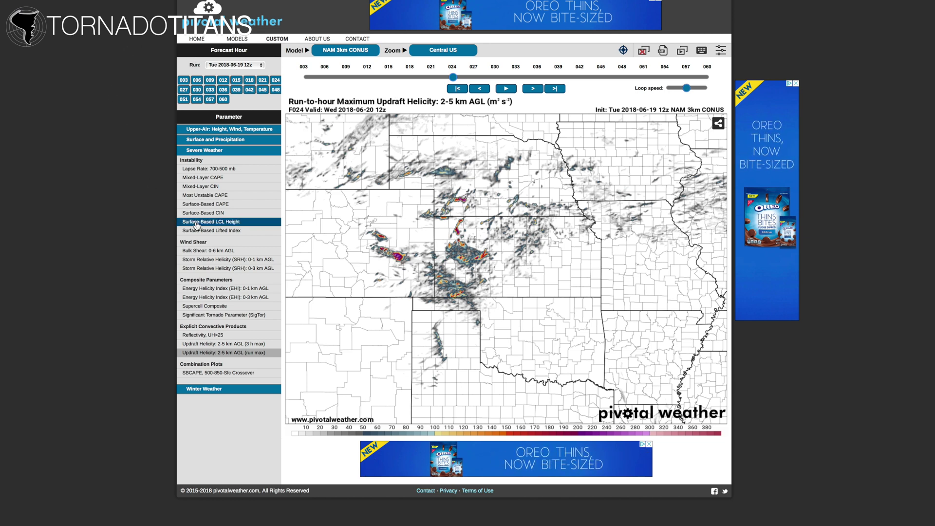
{"action": "left_click", "coordinate": [222, 336]}
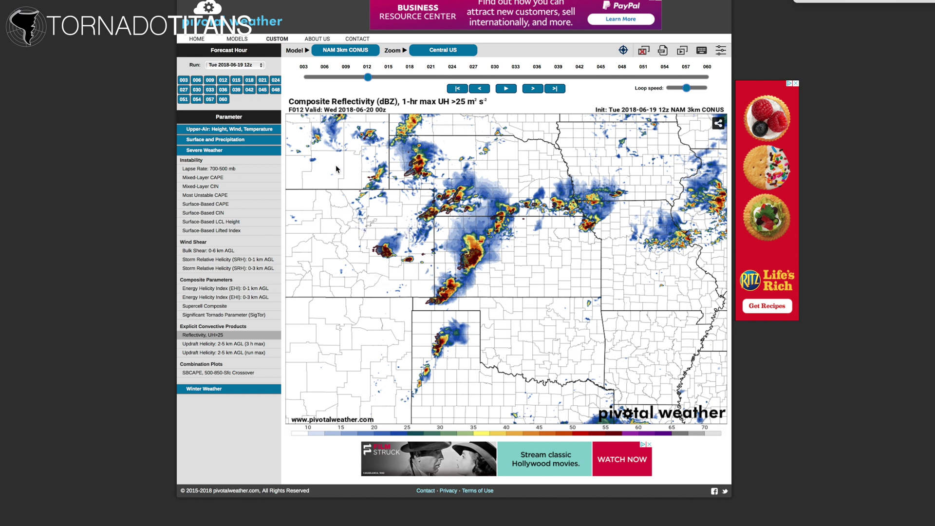
{"action": "key", "text": "Left"}
{"action": "key", "text": "Left"}
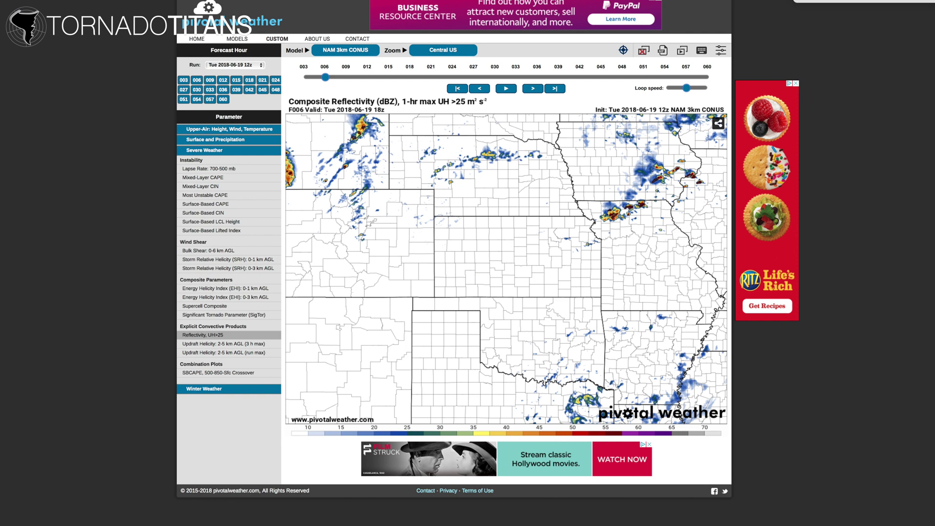
{"action": "key", "text": "Right"}
{"action": "key", "text": "Right"}
{"action": "key", "text": "Right"}
{"action": "key", "text": "Right"}
{"action": "key", "text": "Right"}
{"action": "key", "text": "Right"}
{"action": "key", "text": "Right"}
{"action": "key", "text": "Right"}
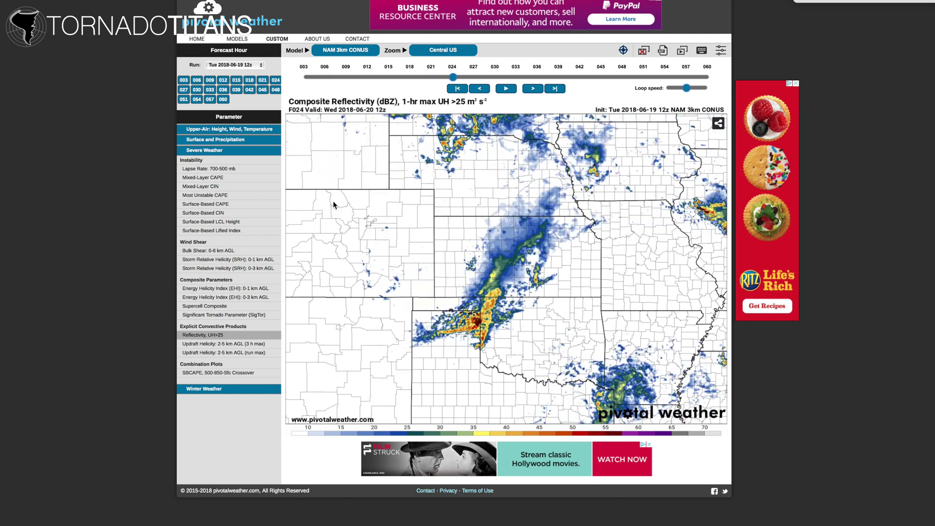
{"action": "key", "text": "Right"}
{"action": "key", "text": "Right"}
{"action": "key", "text": "Right"}
{"action": "key", "text": "Right"}
{"action": "key", "text": "Right"}
{"action": "key", "text": "Right"}
{"action": "key", "text": "Right"}
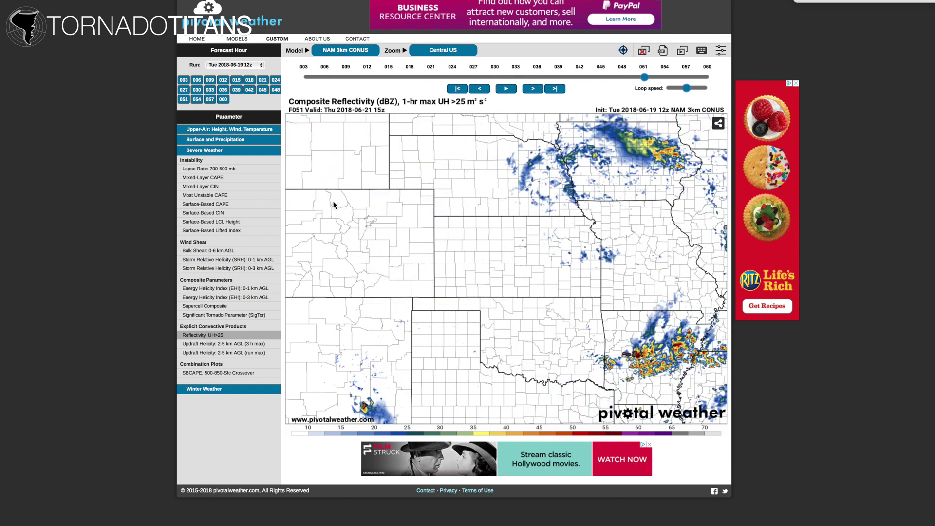
{"action": "key", "text": "Left"}
{"action": "key", "text": "Left"}
{"action": "key", "text": "Left"}
{"action": "key", "text": "Left"}
{"action": "key", "text": "Left"}
{"action": "key", "text": "Left"}
{"action": "key", "text": "Left"}
{"action": "key", "text": "Left"}
{"action": "key", "text": "Left"}
{"action": "key", "text": "Left"}
{"action": "key", "text": "Left"}
{"action": "key", "text": "Left"}
{"action": "key", "text": "Left"}
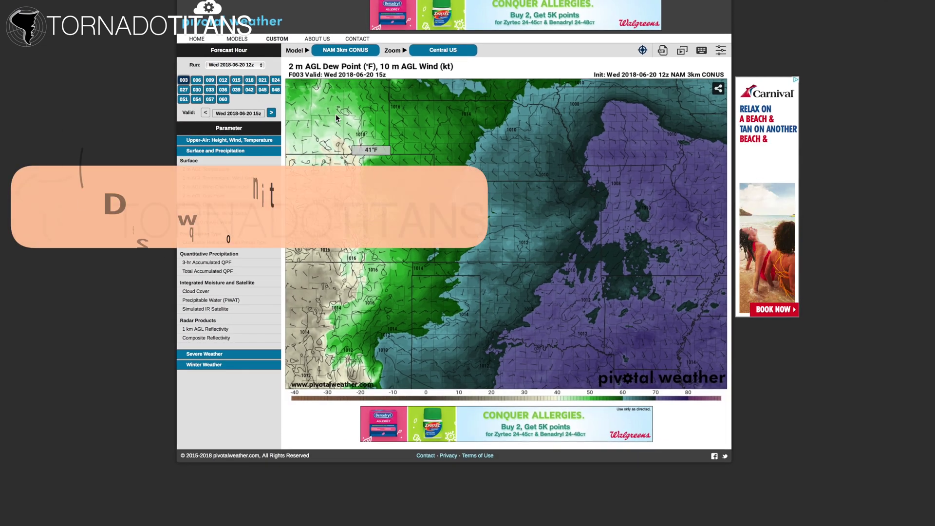
Step: Play the 2 m dew point and wind map as a forecast-hour loop, stepping between hours 057 and 009
{"action": "left_click", "coordinate": [682, 50]}
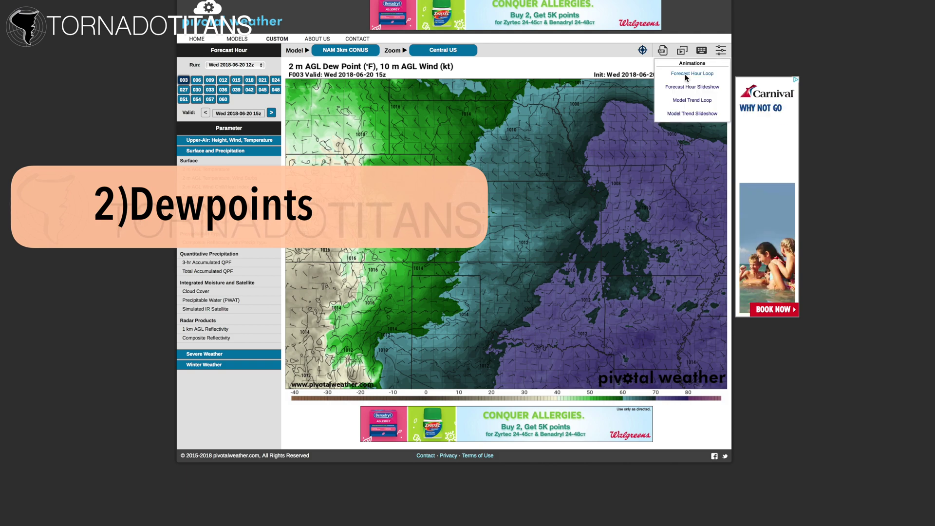
{"action": "left_click", "coordinate": [686, 75]}
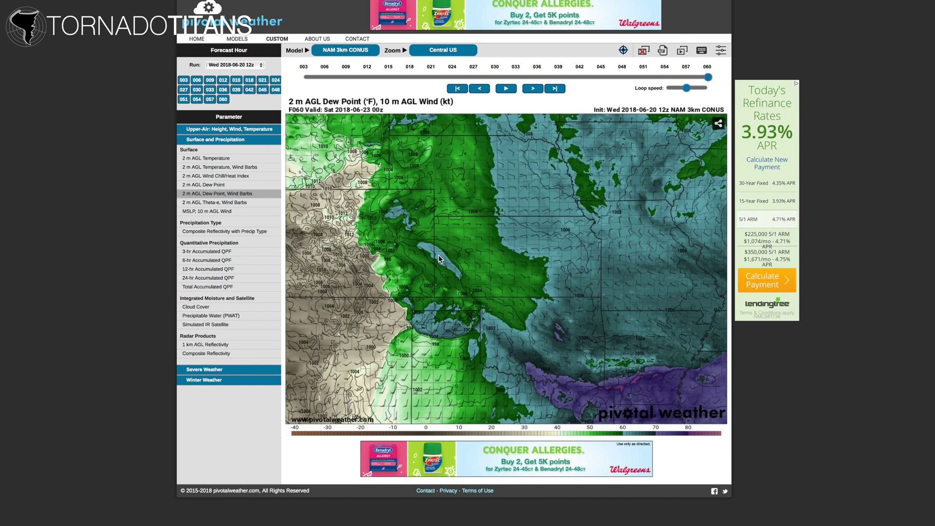
{"action": "key", "text": "Left"}
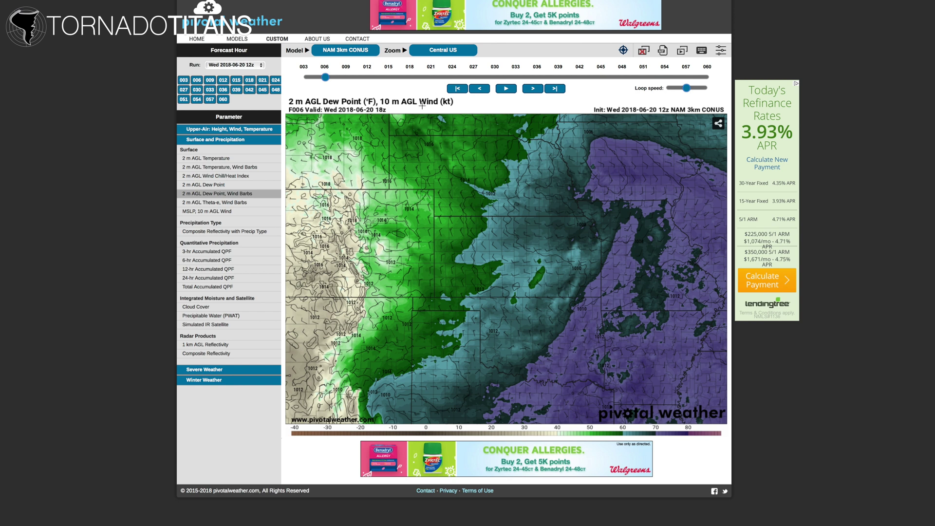
{"action": "key", "text": "Right"}
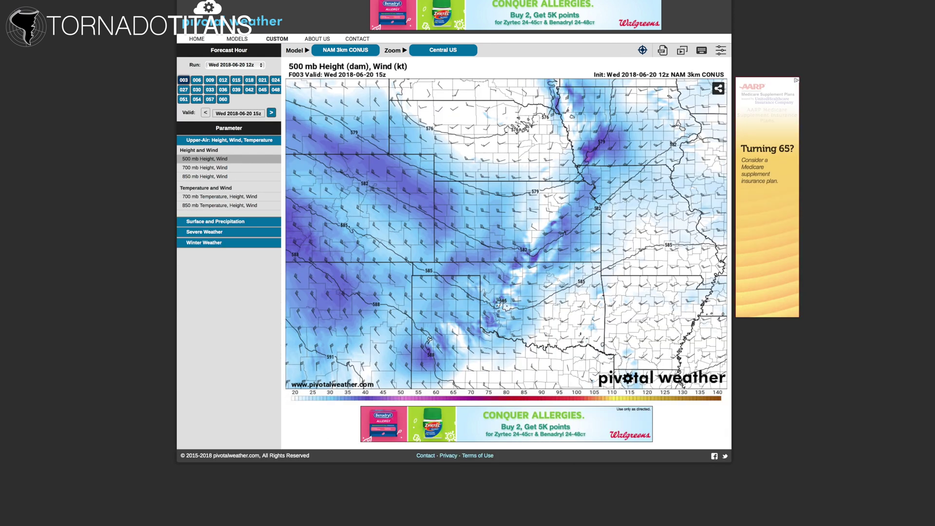
Step: Loop the 500 mb map and step through hours 024, 021, 039 and 018 to 015
{"action": "left_click", "coordinate": [684, 48]}
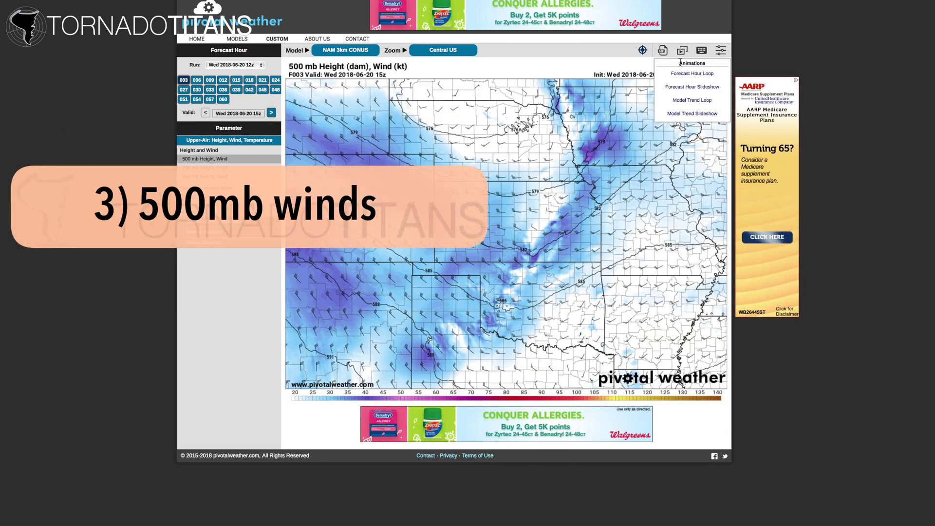
{"action": "left_click", "coordinate": [668, 76]}
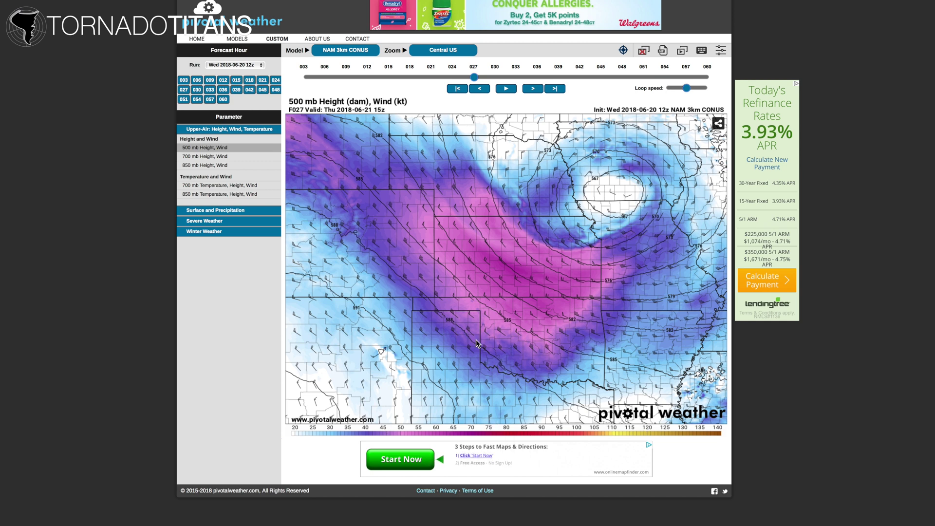
{"action": "key", "text": "Left"}
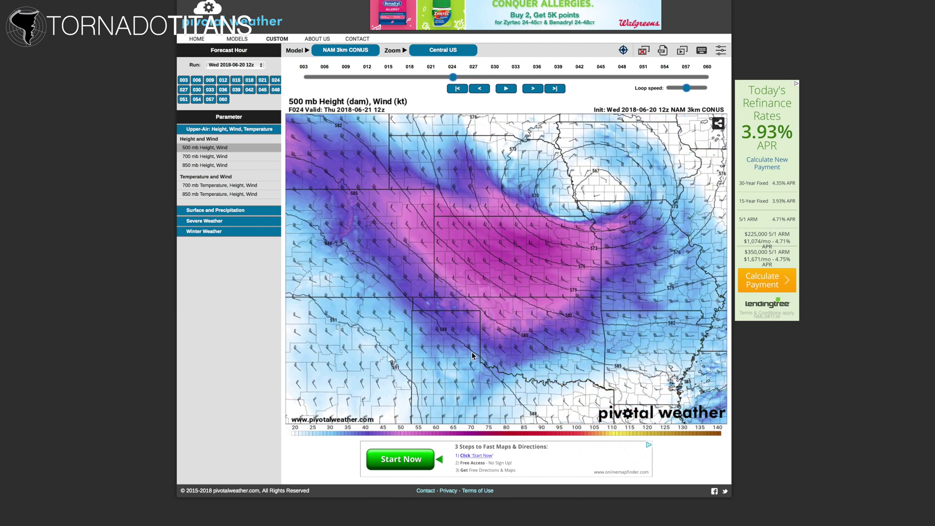
{"action": "key", "text": "Left"}
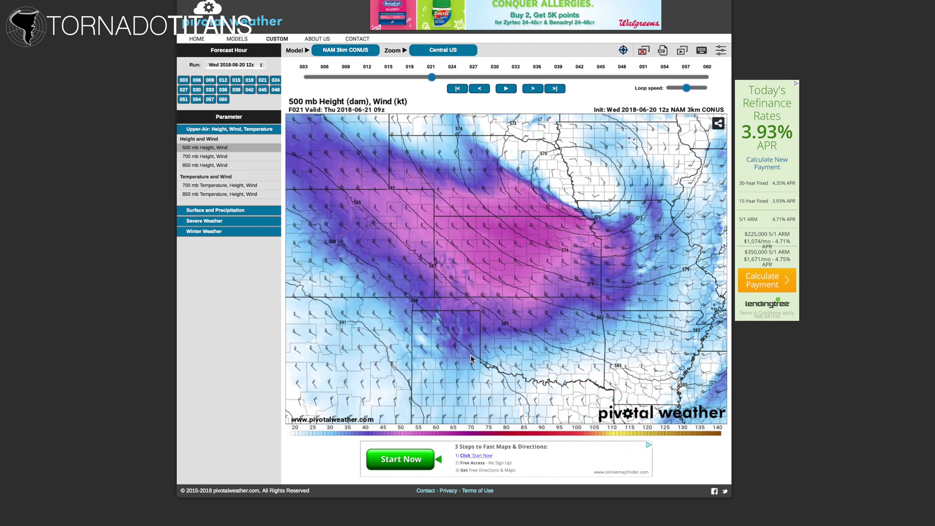
{"action": "key", "text": "Right"}
{"action": "key", "text": "Right"}
{"action": "key", "text": "Right"}
{"action": "key", "text": "Right"}
{"action": "key", "text": "Right"}
{"action": "key", "text": "Right"}
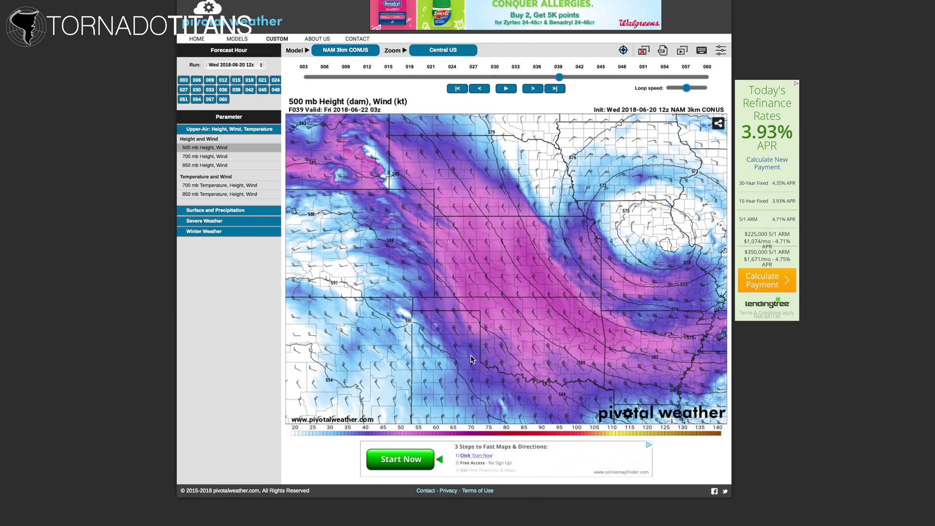
{"action": "key", "text": "Left"}
{"action": "key", "text": "Left"}
{"action": "key", "text": "Left"}
{"action": "key", "text": "Left"}
{"action": "key", "text": "Left"}
{"action": "key", "text": "Left"}
{"action": "key", "text": "Left"}
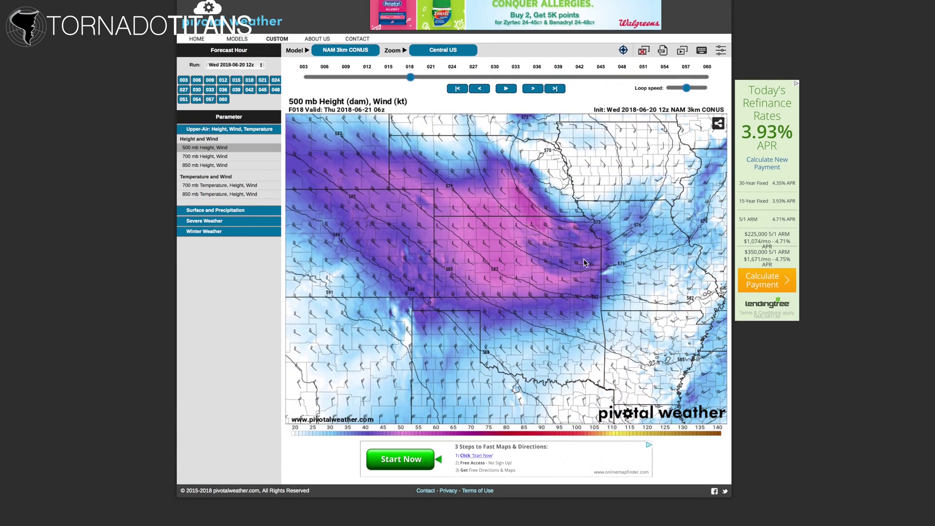
{"action": "key", "text": "Left"}
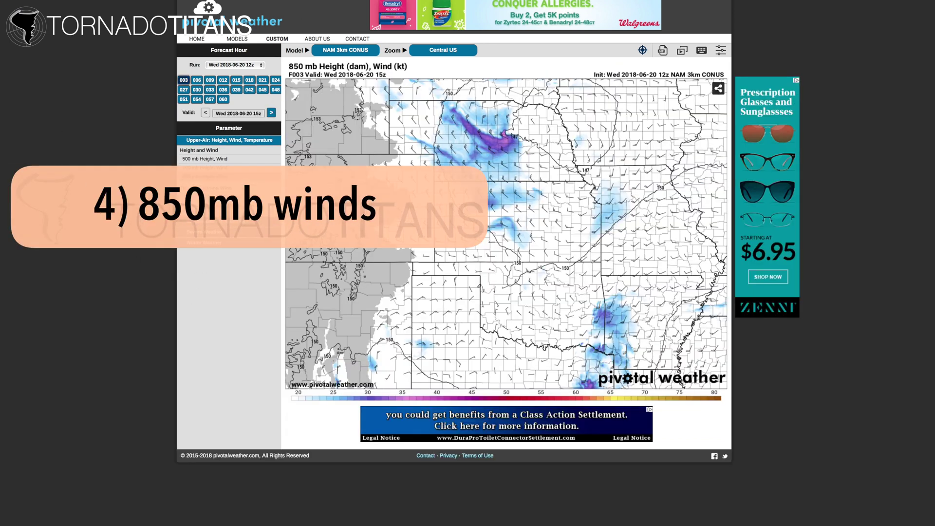
Step: Switch the 850 mb height and wind map to a forecast-hour loop
{"action": "left_click", "coordinate": [682, 50]}
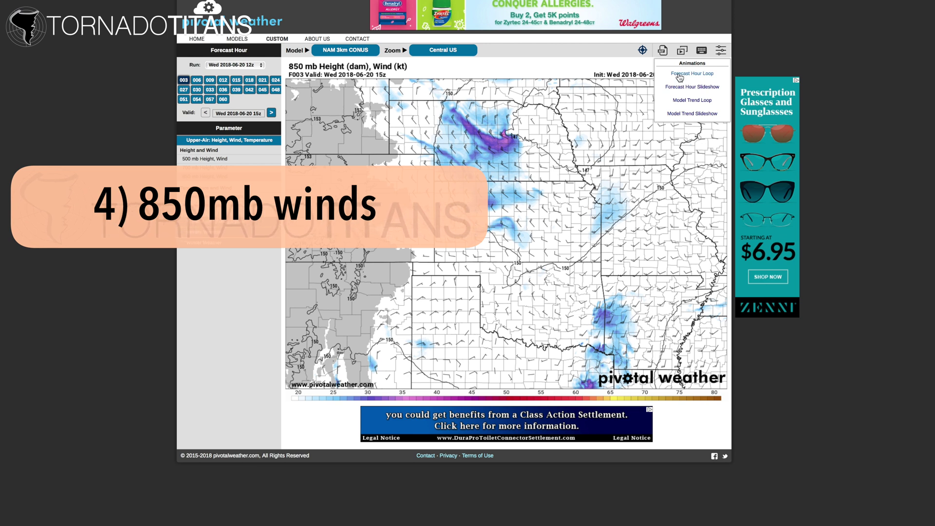
{"action": "left_click", "coordinate": [680, 74]}
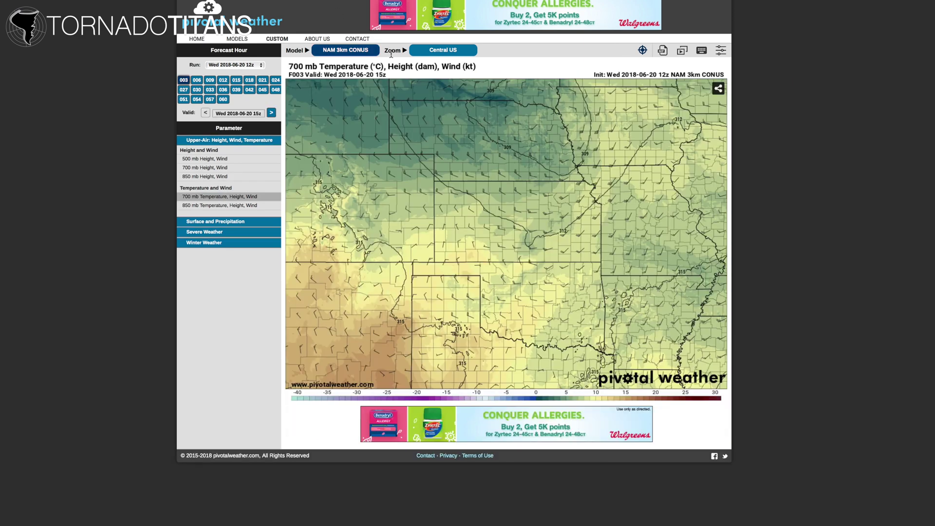
Step: Loop the 700 mb temperature map and jump through hours 039, 012 and 045
{"action": "left_click", "coordinate": [687, 52]}
{"action": "left_click", "coordinate": [680, 74]}
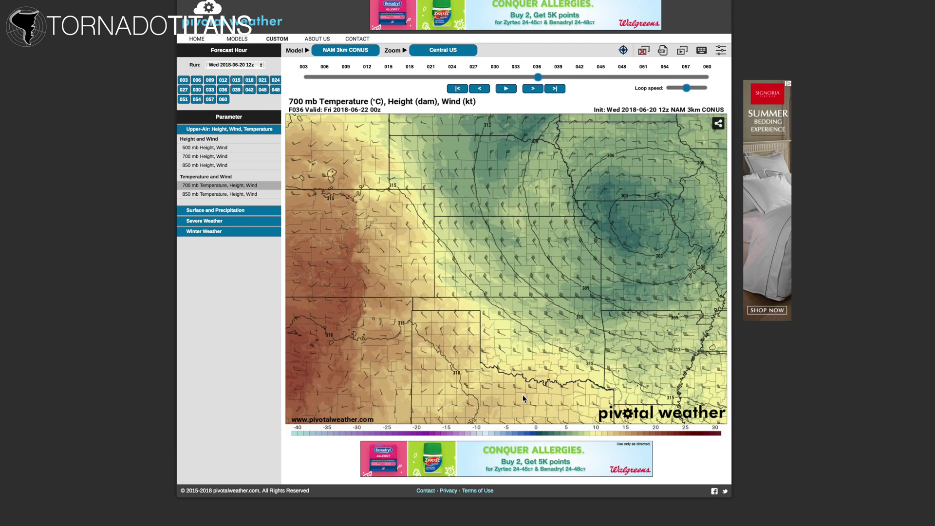
{"action": "key", "text": "Right"}
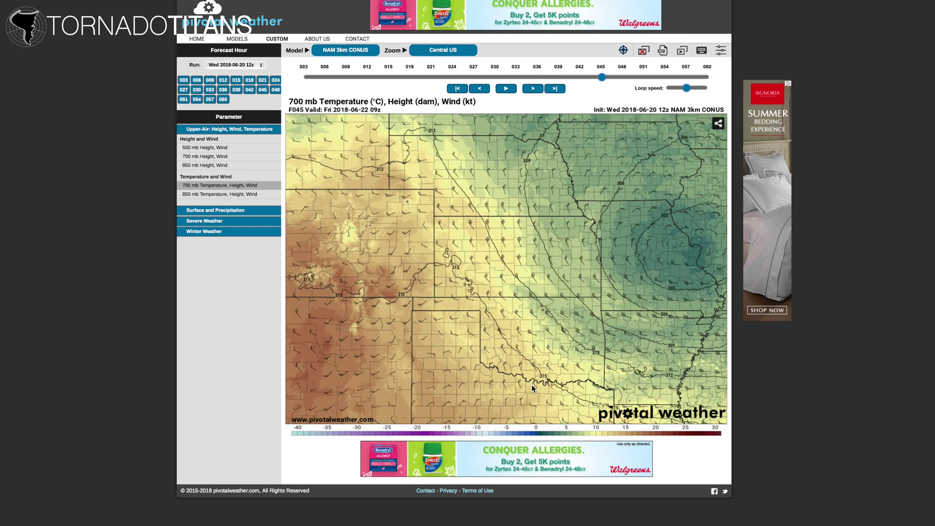
{"action": "key", "text": "Left"}
{"action": "key", "text": "Left"}
{"action": "key", "text": "Left"}
{"action": "key", "text": "Left"}
{"action": "key", "text": "Left"}
{"action": "key", "text": "Left"}
{"action": "key", "text": "Left"}
{"action": "key", "text": "Left"}
{"action": "key", "text": "Left"}
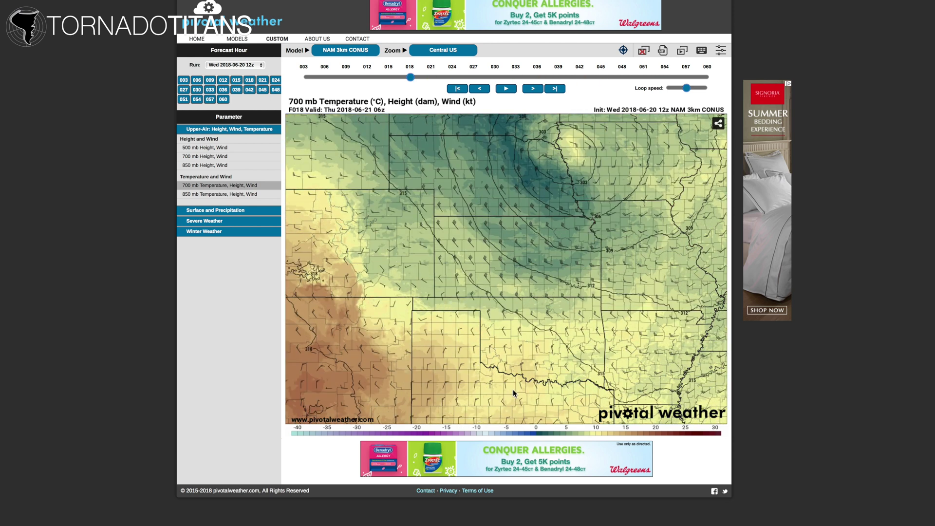
{"action": "key", "text": "Right"}
{"action": "key", "text": "Right"}
{"action": "key", "text": "Right"}
{"action": "key", "text": "Right"}
{"action": "key", "text": "Right"}
{"action": "key", "text": "Right"}
{"action": "key", "text": "Right"}
{"action": "key", "text": "Right"}
{"action": "key", "text": "Right"}
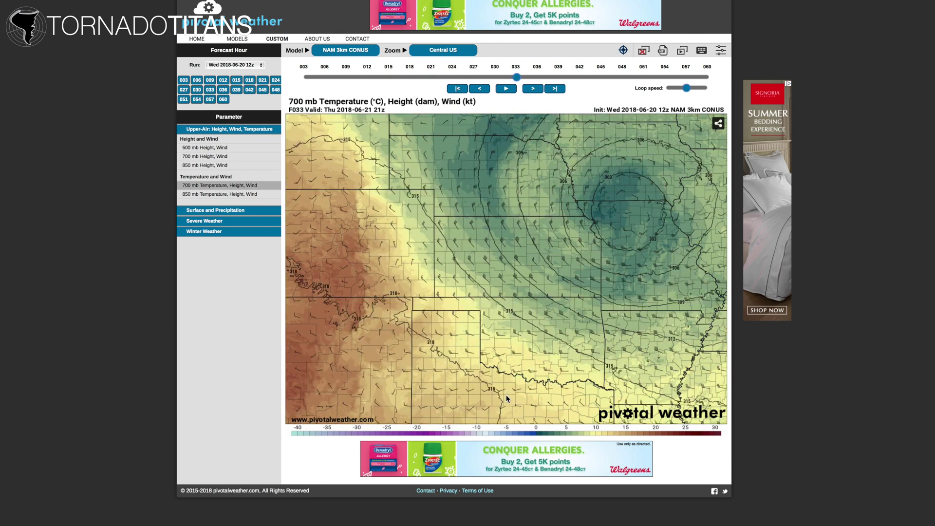
{"action": "key", "text": "Right"}
{"action": "key", "text": "Right"}
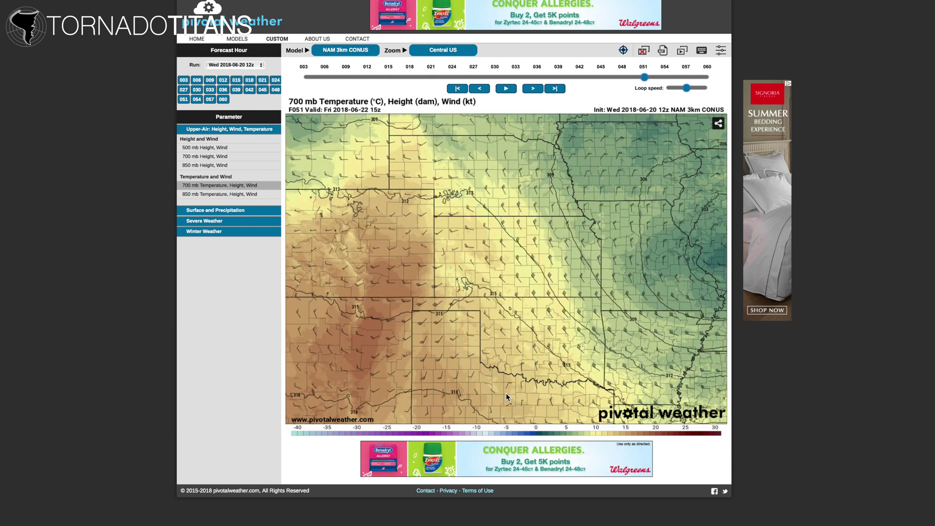
Step: Step through hours 033, 039, 057 and 015, then return to hour 003
{"action": "key", "text": "Left"}
{"action": "key", "text": "Left"}
{"action": "key", "text": "Left"}
{"action": "key", "text": "Left"}
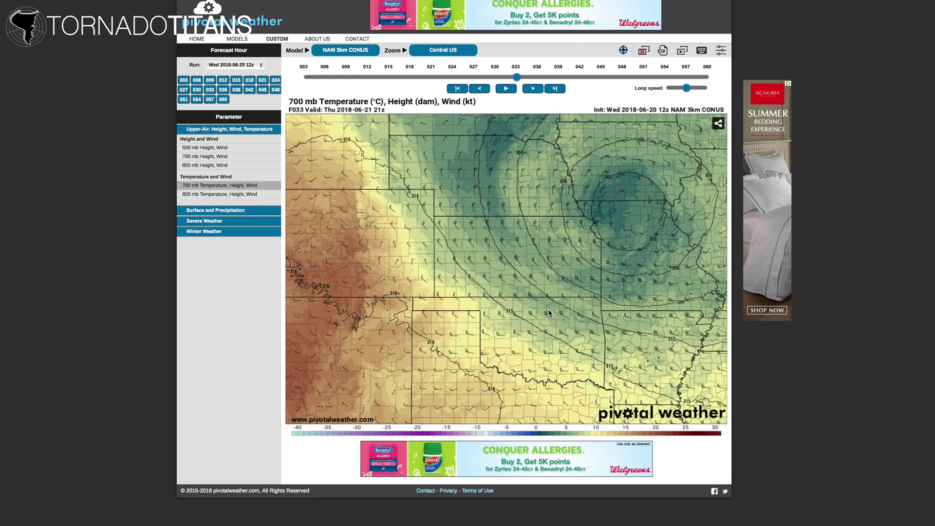
{"action": "key", "text": "Right"}
{"action": "key", "text": "Right"}
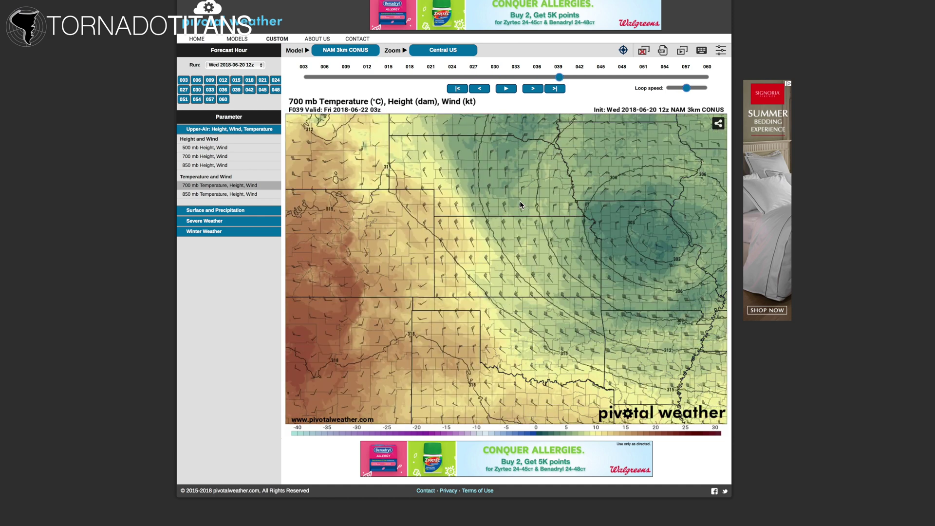
{"action": "key", "text": "Right"}
{"action": "key", "text": "Right"}
{"action": "key", "text": "Right"}
{"action": "key", "text": "Right"}
{"action": "key", "text": "Right"}
{"action": "key", "text": "Right"}
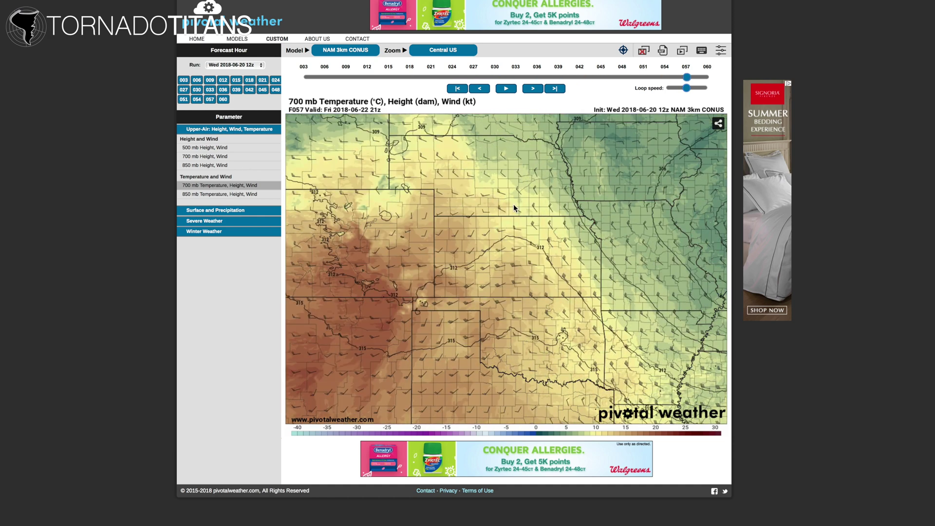
{"action": "key", "text": "Left"}
{"action": "key", "text": "Left"}
{"action": "key", "text": "Left"}
{"action": "key", "text": "Left"}
{"action": "key", "text": "Left"}
{"action": "key", "text": "Left"}
{"action": "key", "text": "Left"}
{"action": "key", "text": "Left"}
{"action": "key", "text": "Left"}
{"action": "key", "text": "Left"}
{"action": "key", "text": "Left"}
{"action": "key", "text": "Left"}
{"action": "key", "text": "Left"}
{"action": "key", "text": "Left"}
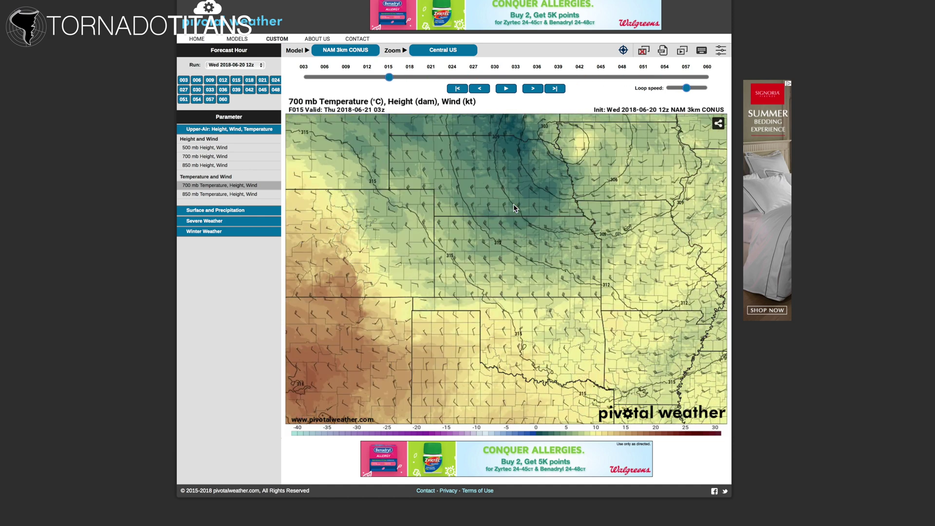
{"action": "key", "text": "Left"}
{"action": "key", "text": "Left"}
{"action": "key", "text": "Left"}
{"action": "key", "text": "Left"}
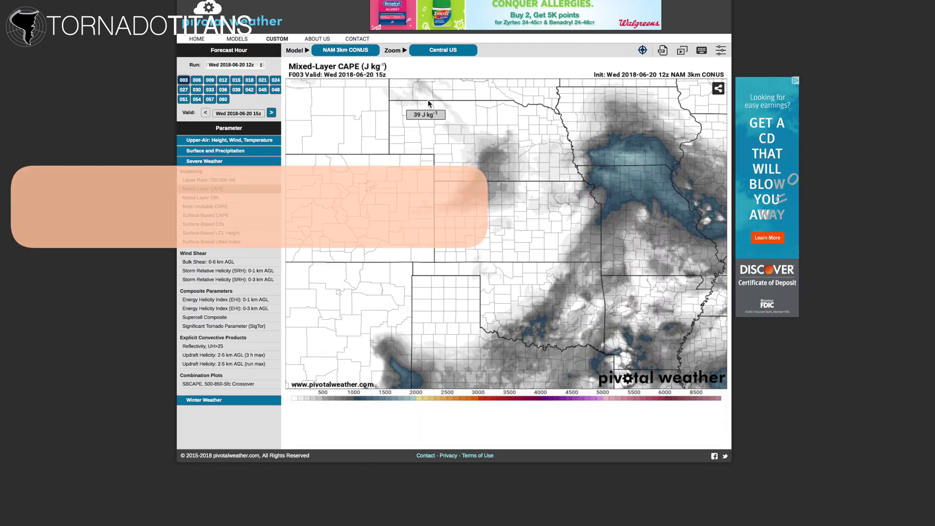
Step: Play the Mixed-Layer CAPE map as a forecast-hour loop and raise the volume
{"action": "left_click", "coordinate": [682, 50]}
{"action": "left_click", "coordinate": [692, 74]}
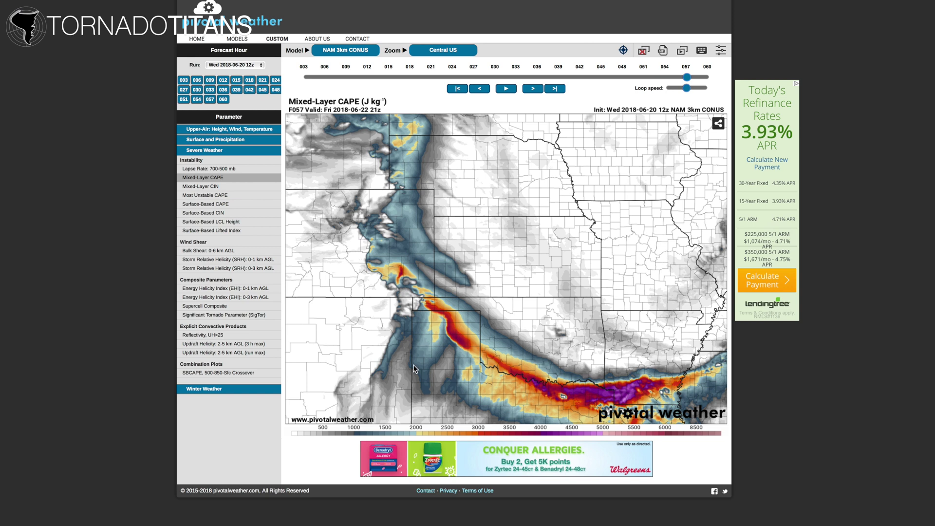
{"action": "key", "text": "XF86AudioRaiseVolume"}
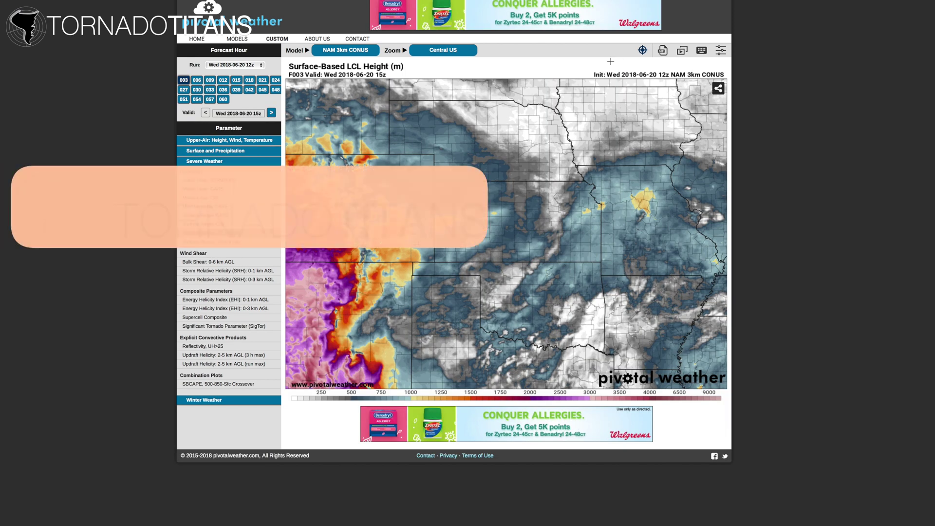
Step: Loop the Surface-Based LCL Height map and step through F012, F024 and F039 to F057
{"action": "left_click", "coordinate": [682, 50]}
{"action": "left_click", "coordinate": [689, 77]}
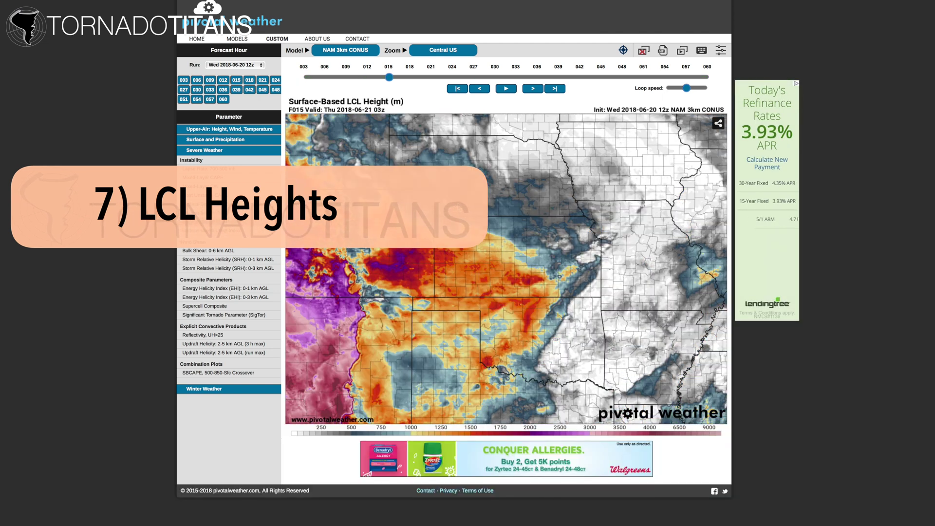
{"action": "key", "text": "Left"}
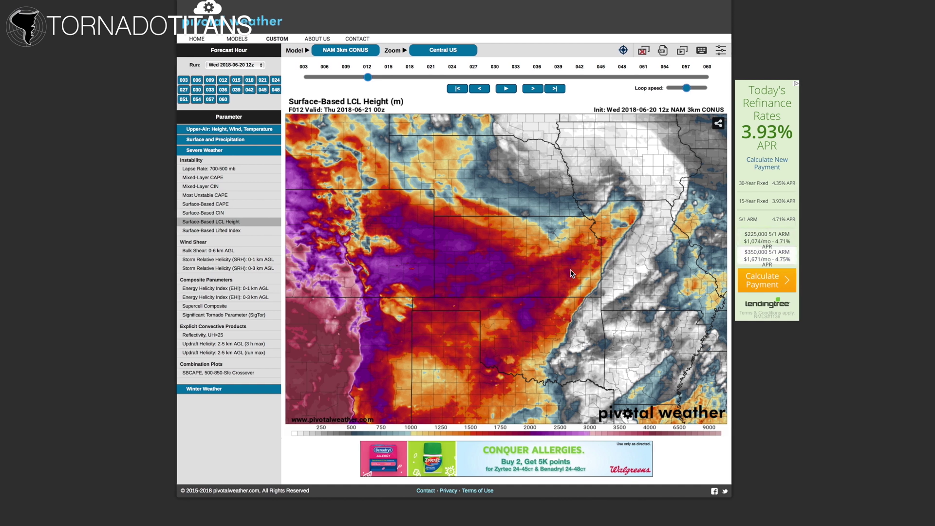
{"action": "key", "text": "Right"}
{"action": "key", "text": "Right"}
{"action": "key", "text": "Right"}
{"action": "key", "text": "Right"}
{"action": "key", "text": "Right"}
{"action": "key", "text": "Right"}
{"action": "key", "text": "Right"}
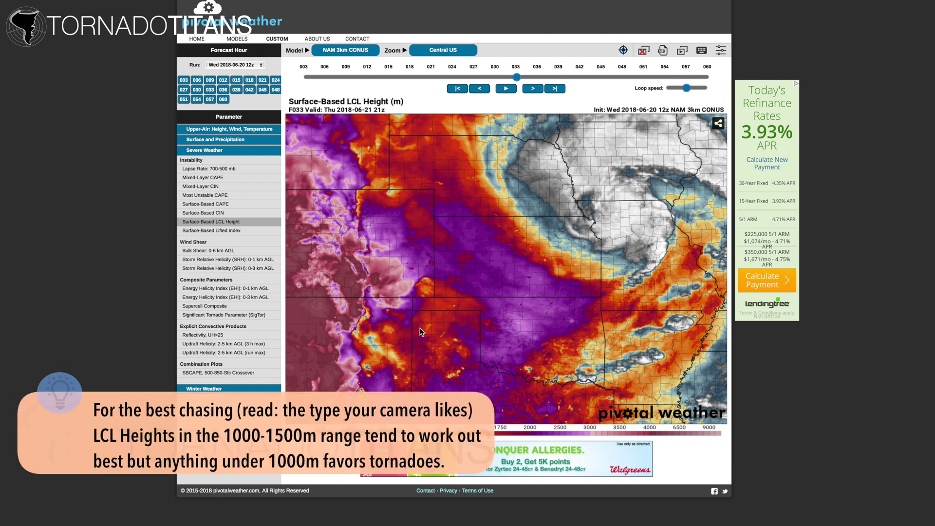
{"action": "key", "text": "Right"}
{"action": "key", "text": "Right"}
{"action": "key", "text": "Right"}
{"action": "key", "text": "Right"}
{"action": "key", "text": "Right"}
{"action": "key", "text": "Right"}
{"action": "key", "text": "Right"}
{"action": "key", "text": "Right"}
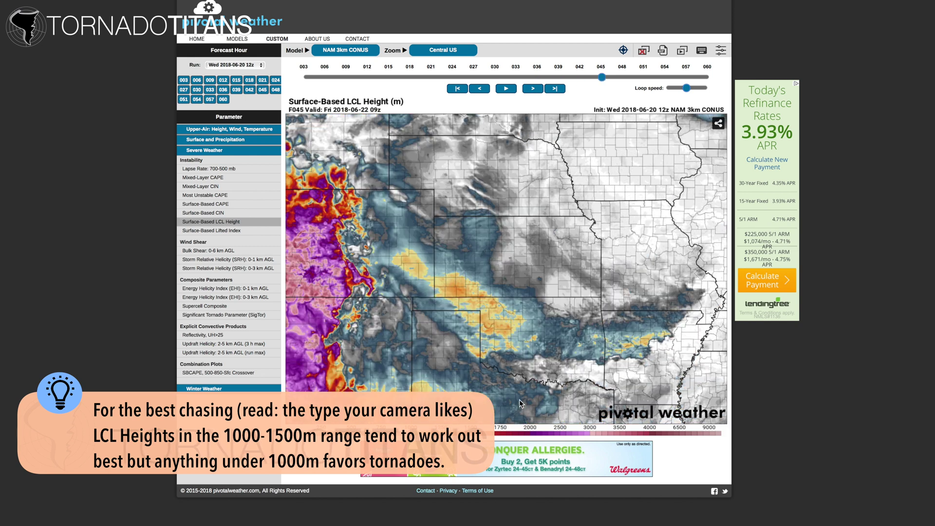
{"action": "key", "text": "Right"}
{"action": "key", "text": "Left"}
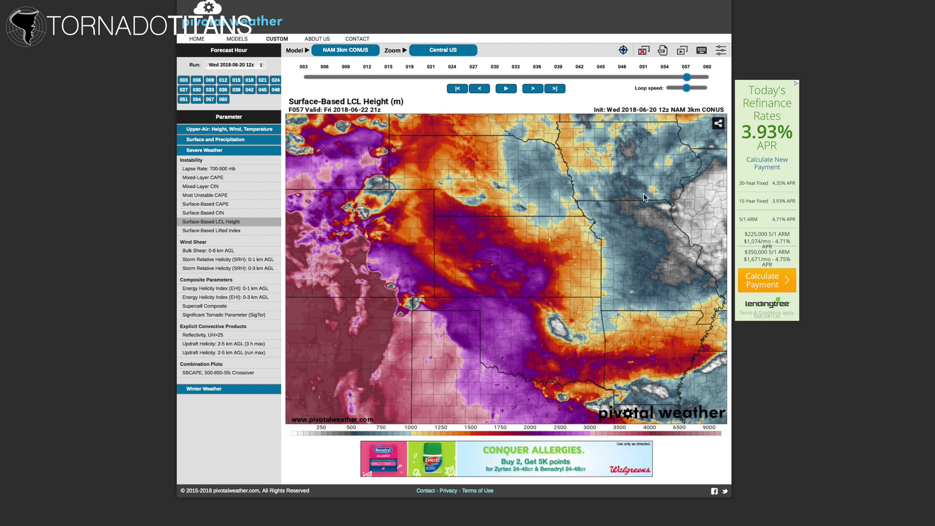
Step: Step back to F054, then flip through nearby hours to F060
{"action": "key", "text": "Left"}
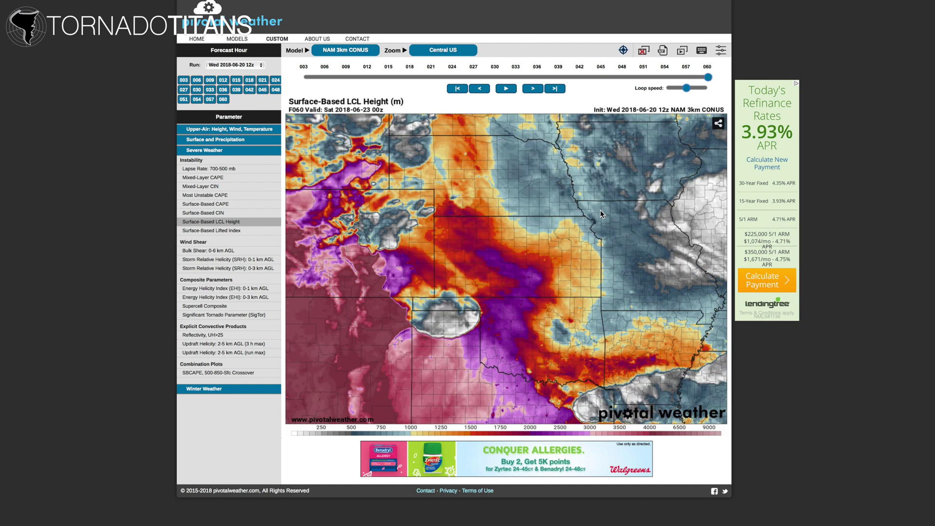
{"action": "key", "text": "Left"}
{"action": "key", "text": "Left"}
{"action": "key", "text": "Left"}
{"action": "key", "text": "Right"}
{"action": "key", "text": "Right"}
{"action": "key", "text": "Right"}
{"action": "key", "text": "Right"}
{"action": "key", "text": "Right"}
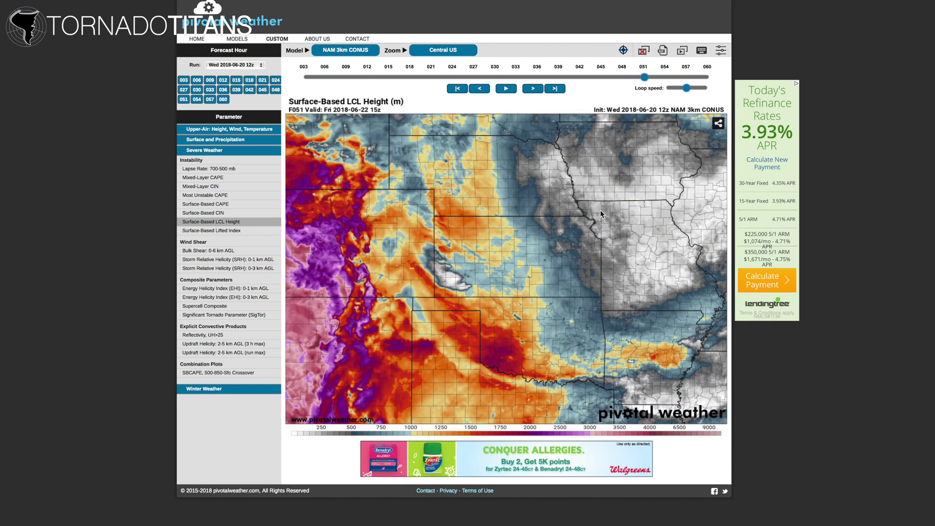
{"action": "key", "text": "Left"}
{"action": "key", "text": "Left"}
{"action": "key", "text": "Right"}
{"action": "key", "text": "Right"}
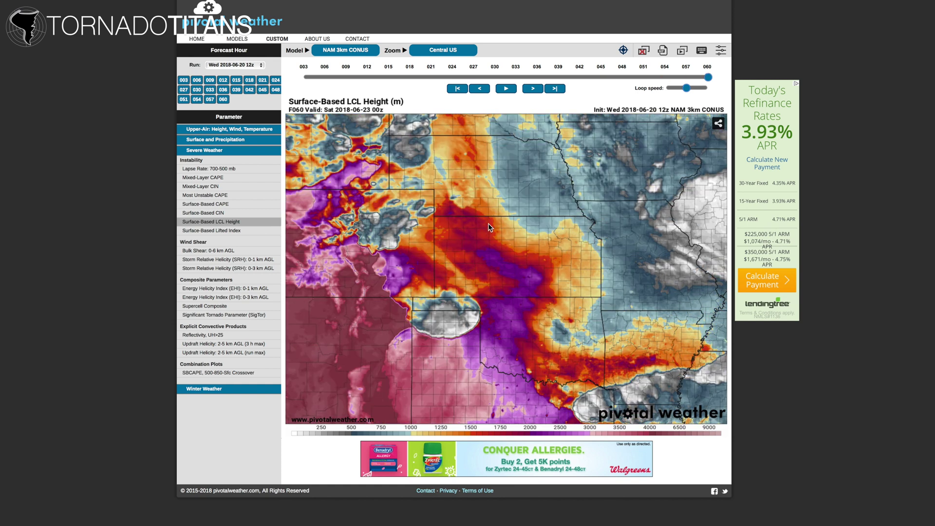
Step: Toggle between F057 and F060 to compare, finishing on F060
{"action": "key", "text": "Left"}
{"action": "key", "text": "Right"}
{"action": "key", "text": "Left"}
{"action": "key", "text": "Right"}
{"action": "key", "text": "Left"}
{"action": "key", "text": "Right"}
{"action": "key", "text": "Left"}
{"action": "key", "text": "Right"}
{"action": "key", "text": "Left"}
{"action": "key", "text": "Left"}
{"action": "key", "text": "Right"}
{"action": "key", "text": "Right"}
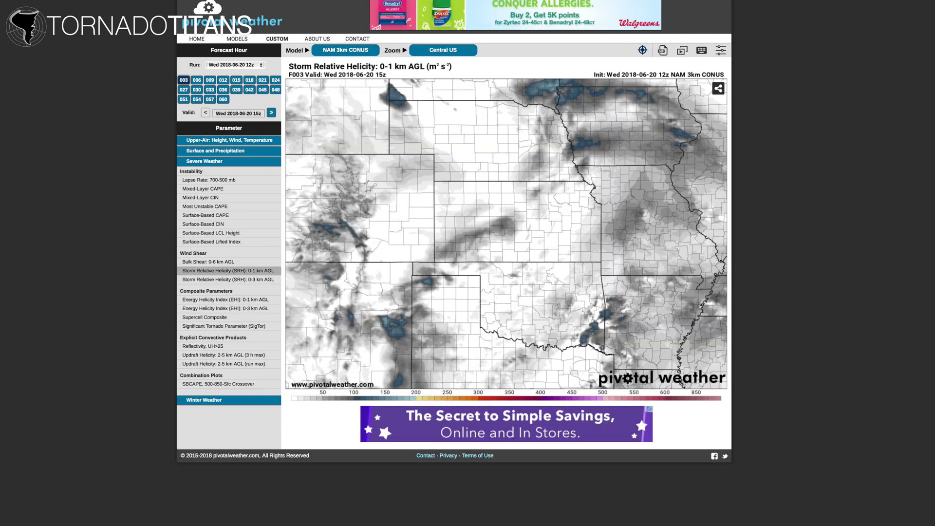
Step: Play the 0-1 km helicity map as a forecast-hour loop and step between F051 and F054
{"action": "mouse_move", "coordinate": [682, 52]}
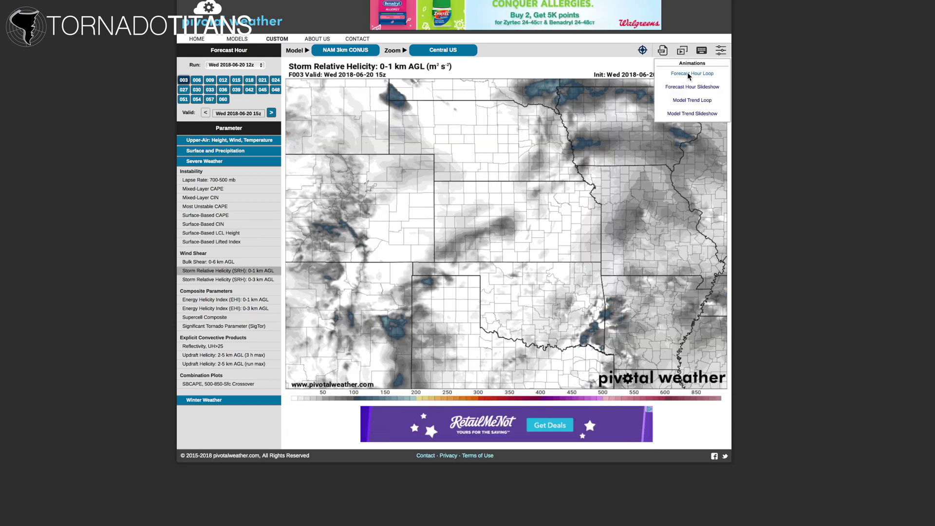
{"action": "left_click", "coordinate": [688, 73]}
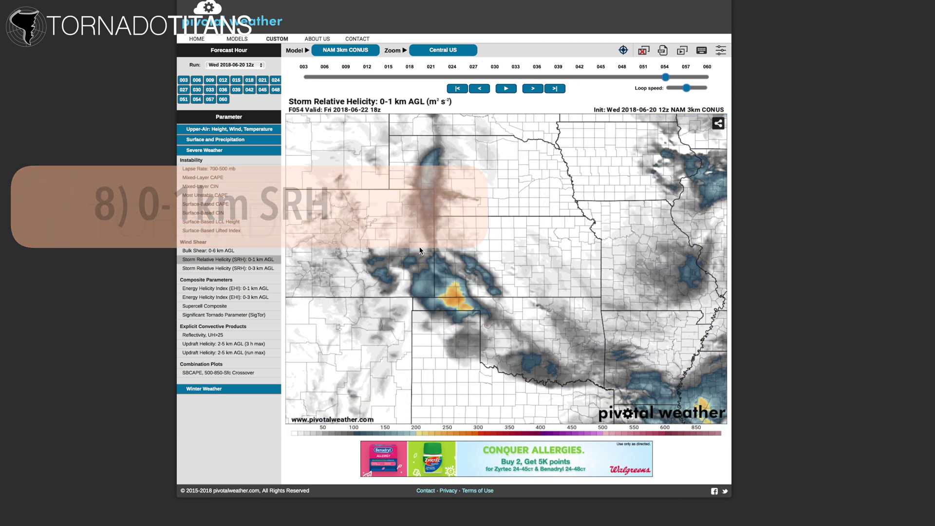
{"action": "key", "text": "Left"}
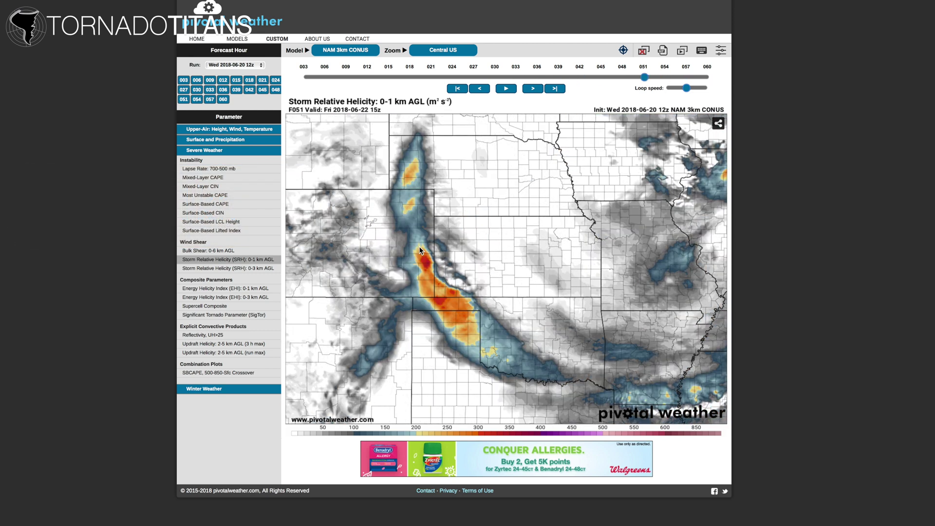
{"action": "key", "text": "Right"}
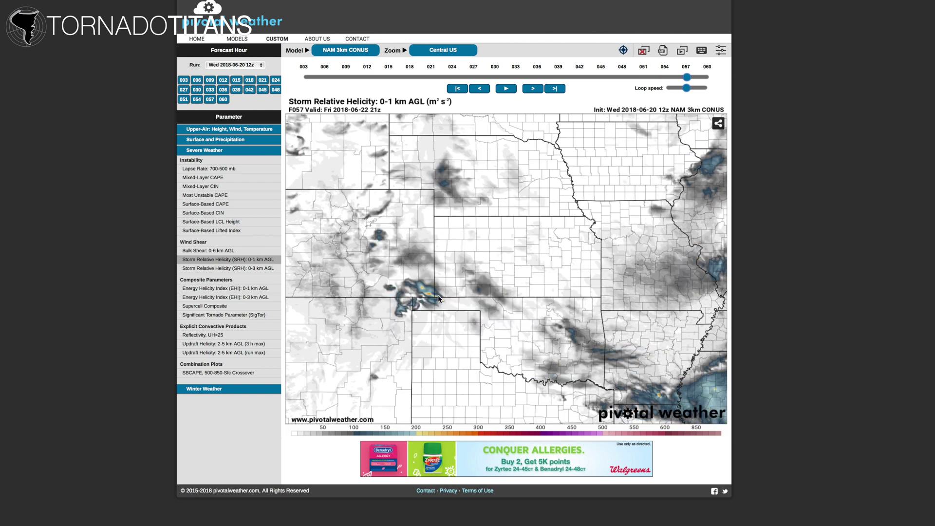
Step: Step back through F042 and F036, settling on F039
{"action": "key", "text": "Left"}
{"action": "key", "text": "Left"}
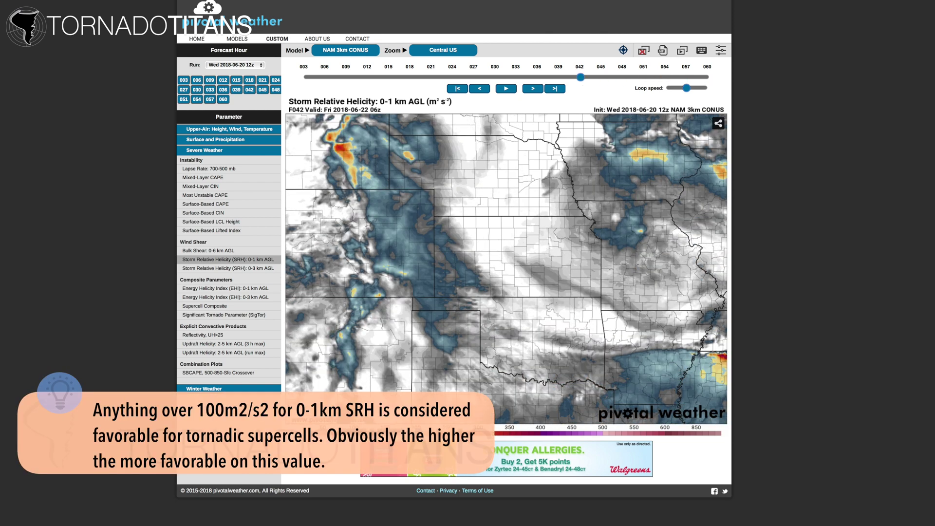
{"action": "key", "text": "Left"}
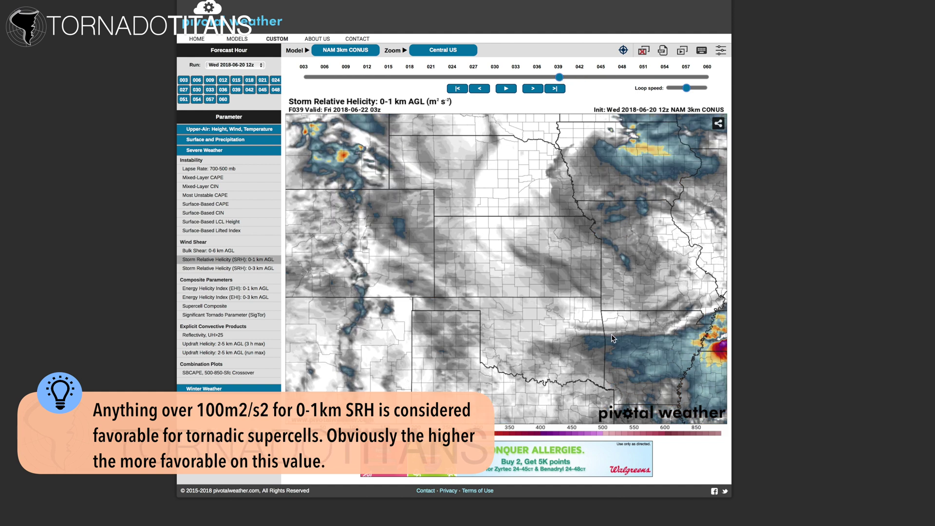
{"action": "key", "text": "Left"}
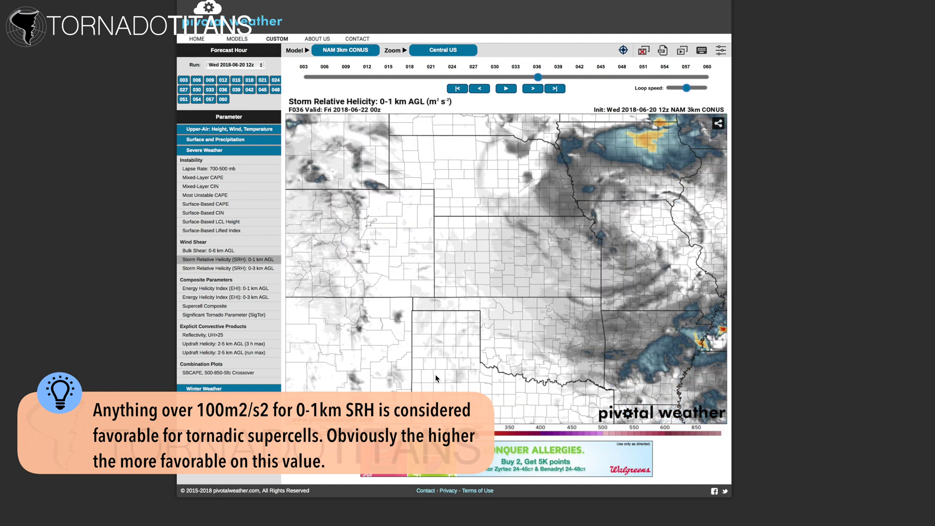
{"action": "key", "text": "Right"}
{"action": "key", "text": "Right"}
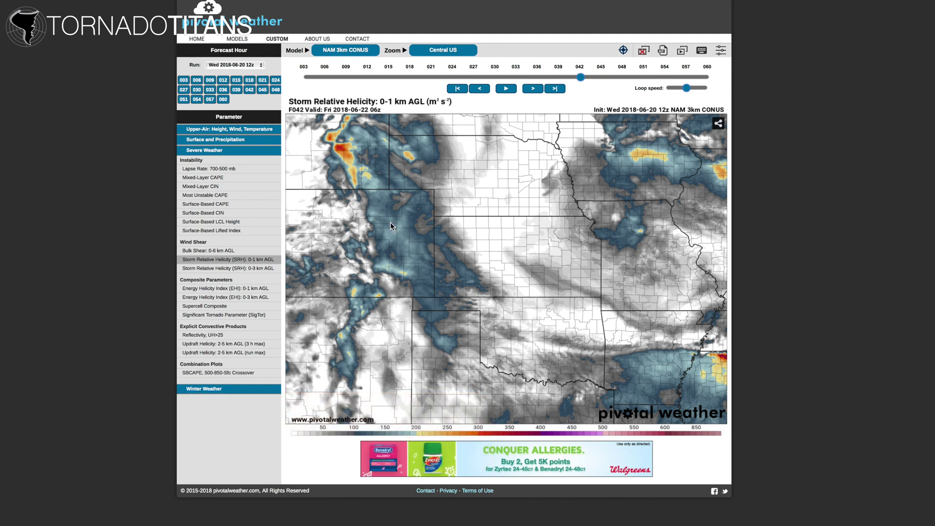
{"action": "key", "text": "Left"}
{"action": "key", "text": "Left"}
{"action": "key", "text": "Right"}
{"action": "key", "text": "Right"}
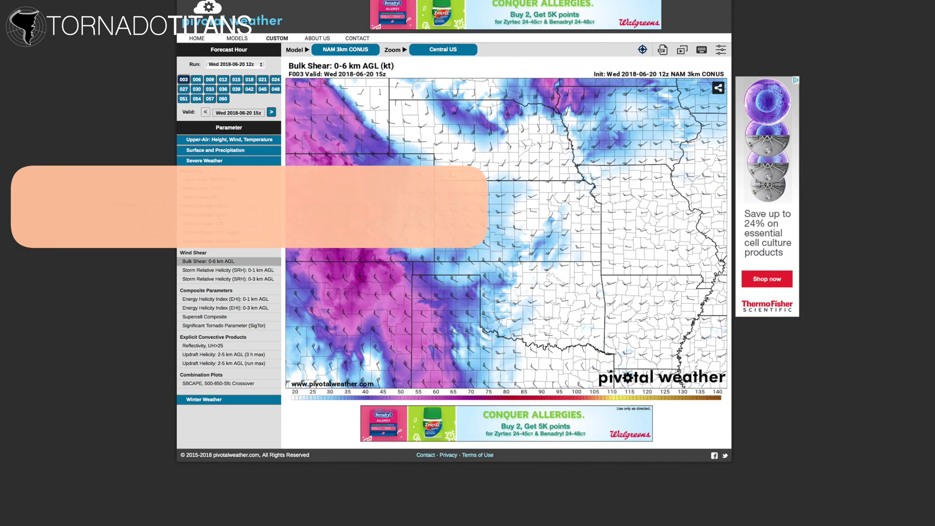
Step: Loop the 0-6 km Bulk Shear map, flipping around F033 before settling on F036
{"action": "mouse_move", "coordinate": [682, 53]}
{"action": "left_click", "coordinate": [684, 73]}
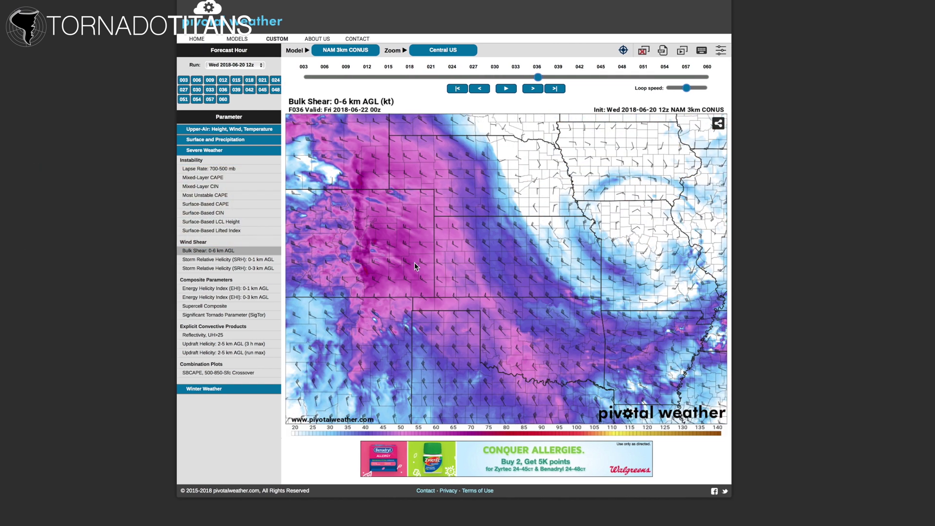
{"action": "key", "text": "Left"}
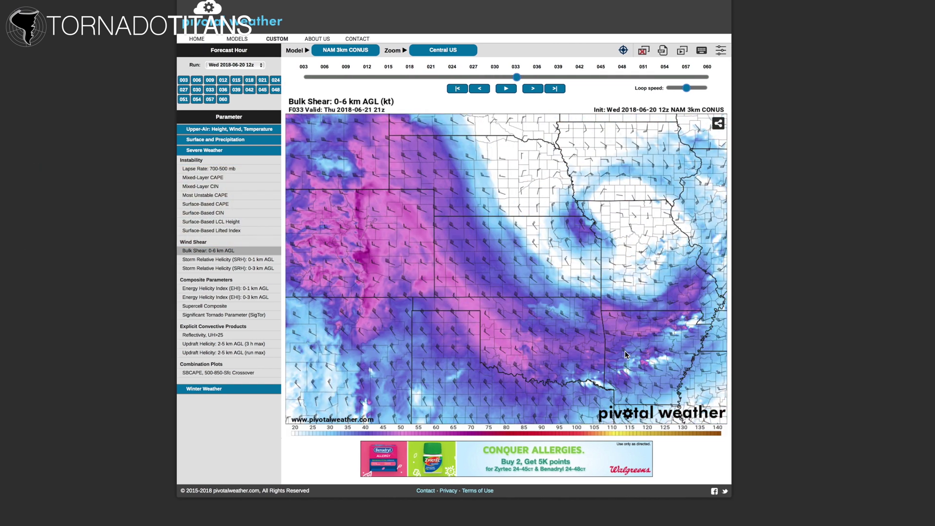
{"action": "key", "text": "Right"}
{"action": "key", "text": "Left"}
{"action": "key", "text": "Right"}
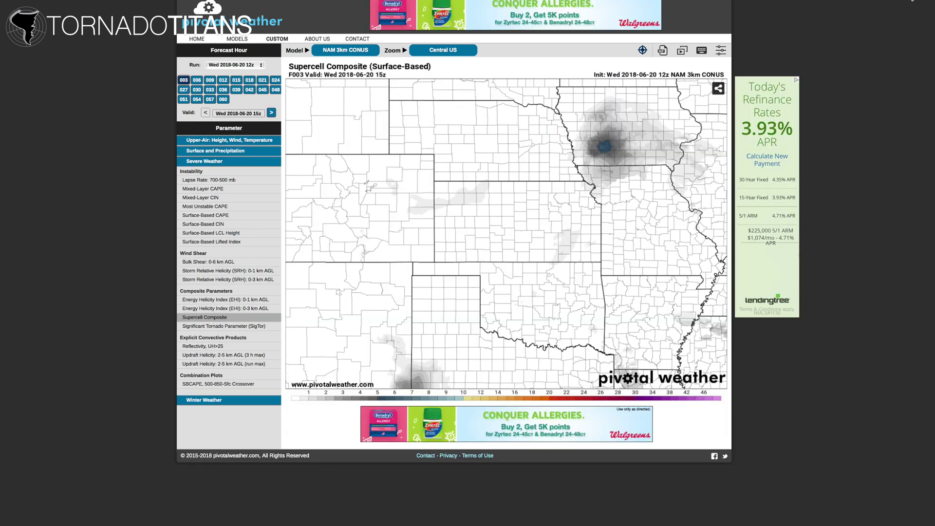
Step: Play the Supercell Composite as a forecast-hour loop, then step between F054 and F060, ending on F057
{"action": "left_click", "coordinate": [683, 50]}
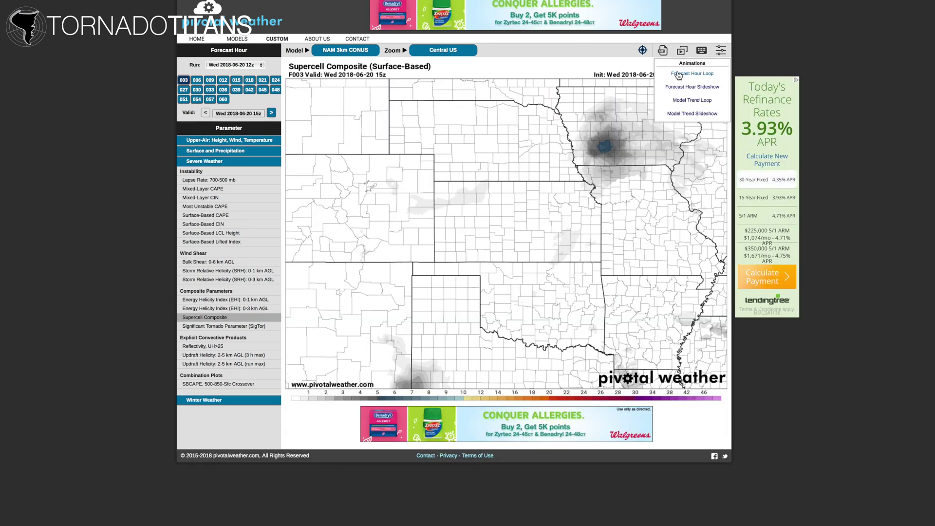
{"action": "left_click", "coordinate": [678, 74]}
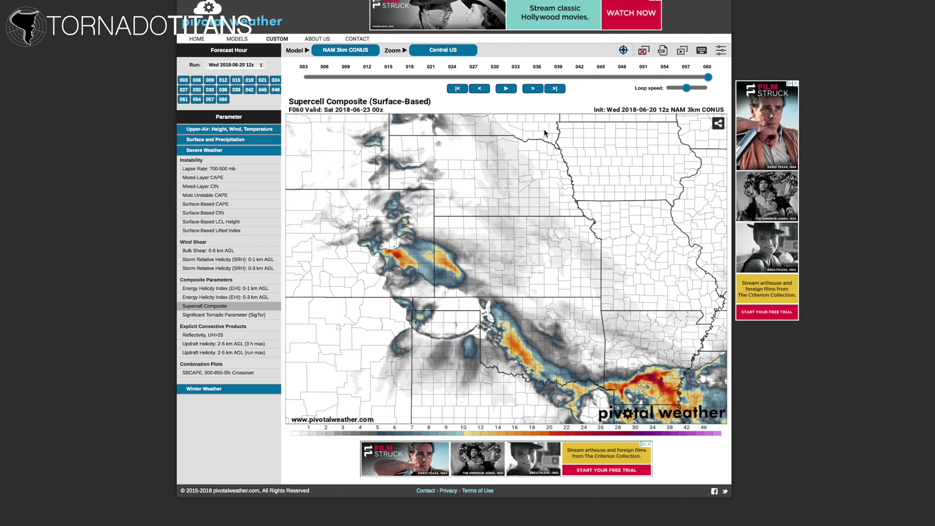
{"action": "key", "text": "Left"}
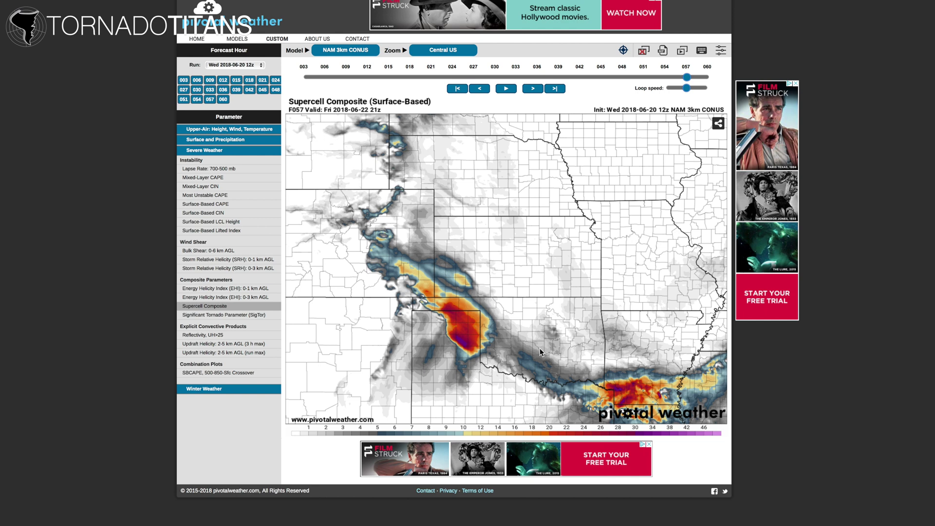
{"action": "key", "text": "Right"}
{"action": "key", "text": "Left"}
{"action": "key", "text": "Left"}
{"action": "key", "text": "Right"}
Step: Switch to the SBCAPE, 500-850-Sfc Crossover map under Combination Plots
{"action": "left_click", "coordinate": [244, 373]}
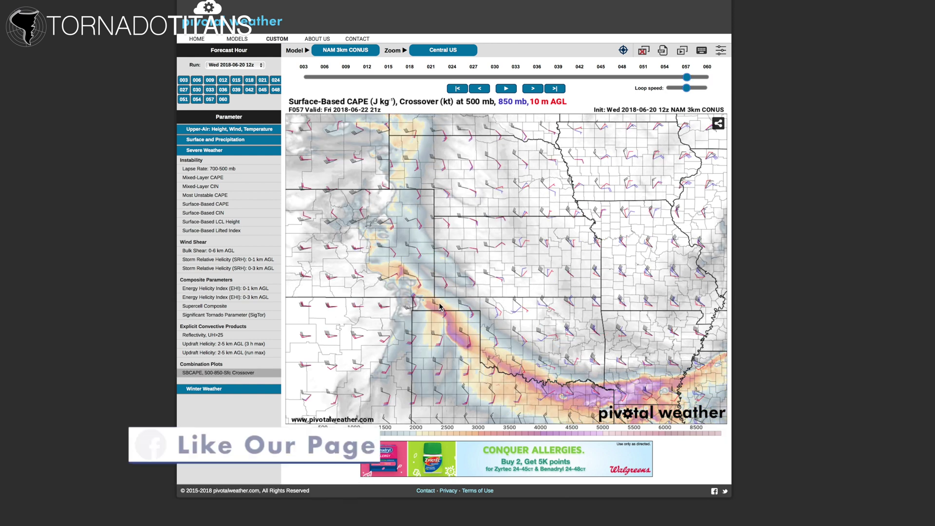
{"action": "key", "text": "Left"}
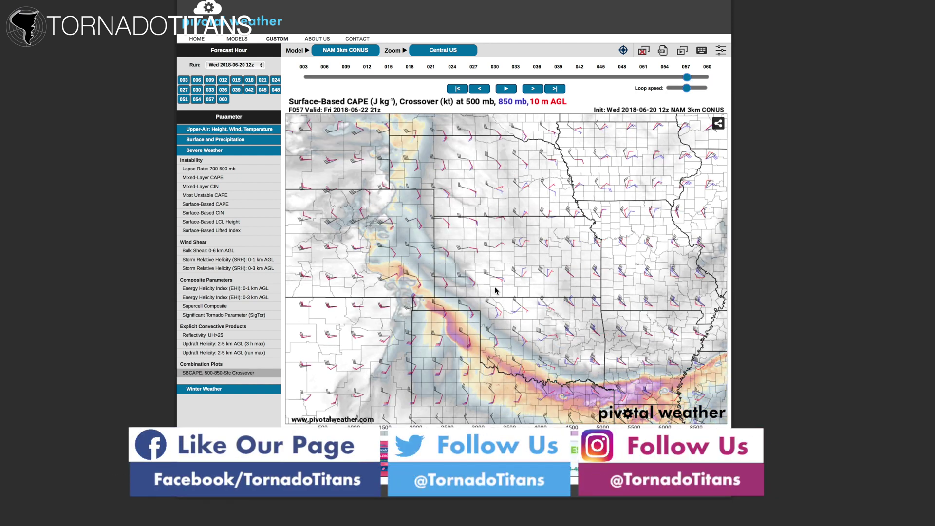